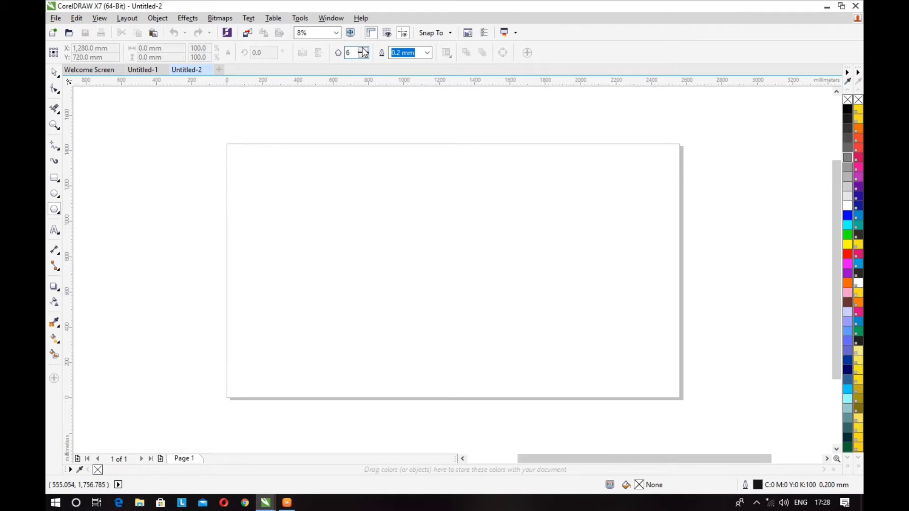
# Draw a six-sided polygon about 733 mm wide in the page's upper-left area with a smaller concentric copy about 440 mm wide inside it.
pyautogui.moveTo(335, 217); pyautogui.dragTo(456, 323)
pyautogui.click(53, 72)
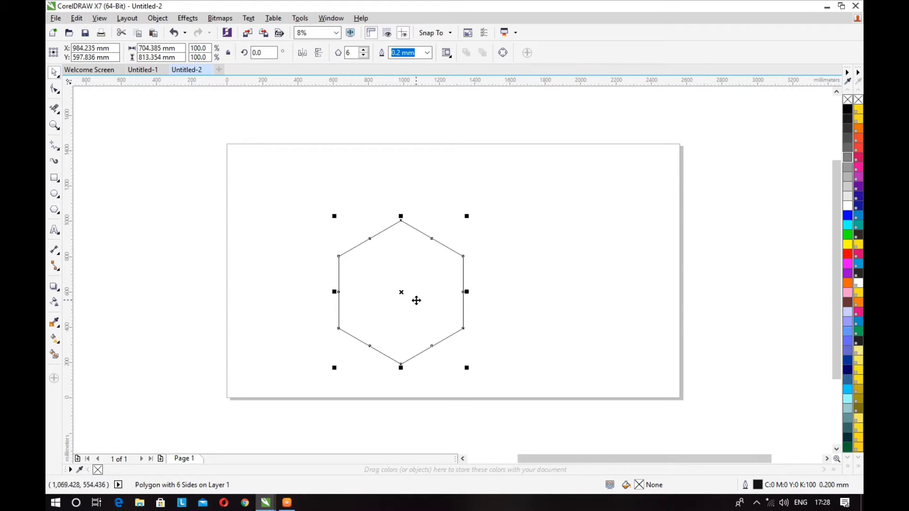
pyautogui.moveTo(377, 262); pyautogui.dragTo(319, 236)
pyautogui.moveTo(386, 311)
pyautogui.mouseDown()
pyautogui.moveTo(363, 285)
pyautogui.moveTo(388, 320)
pyautogui.mouseUp()
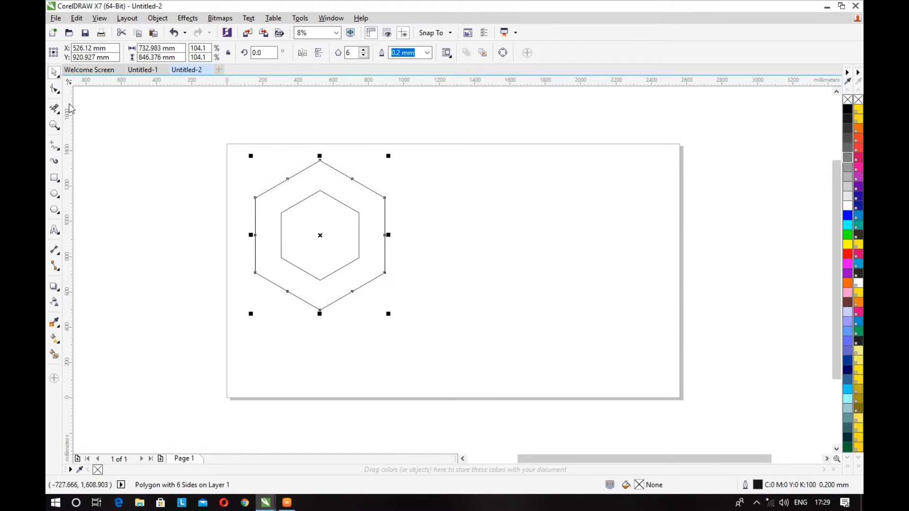
# Fill the outer hexagon with yellow and the inner hexagon with white.
pyautogui.click(147, 210)
pyautogui.click(258, 192)
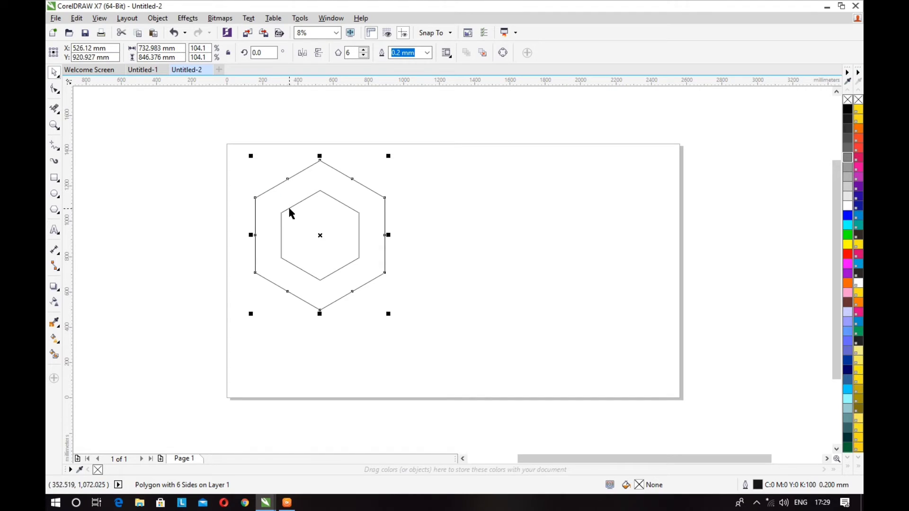
pyautogui.click(848, 244)
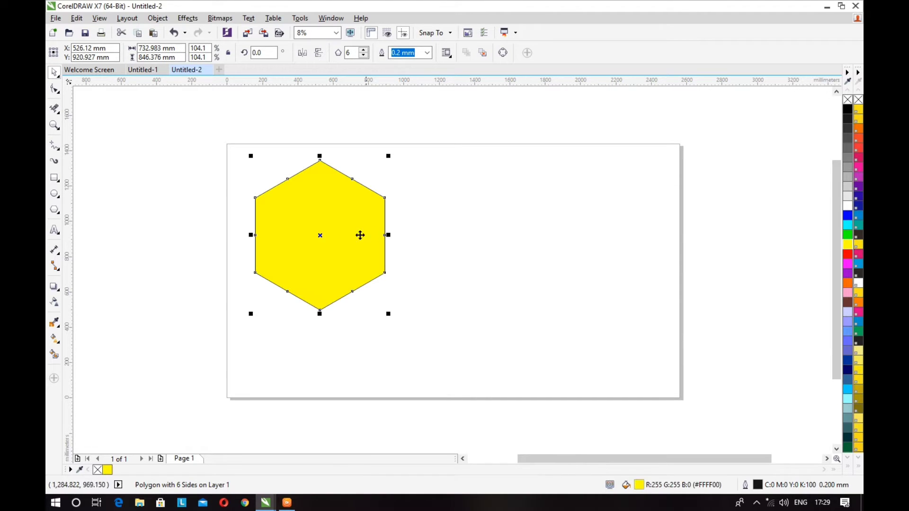
pyautogui.click(344, 236)
pyautogui.click(302, 232)
pyautogui.click(201, 183)
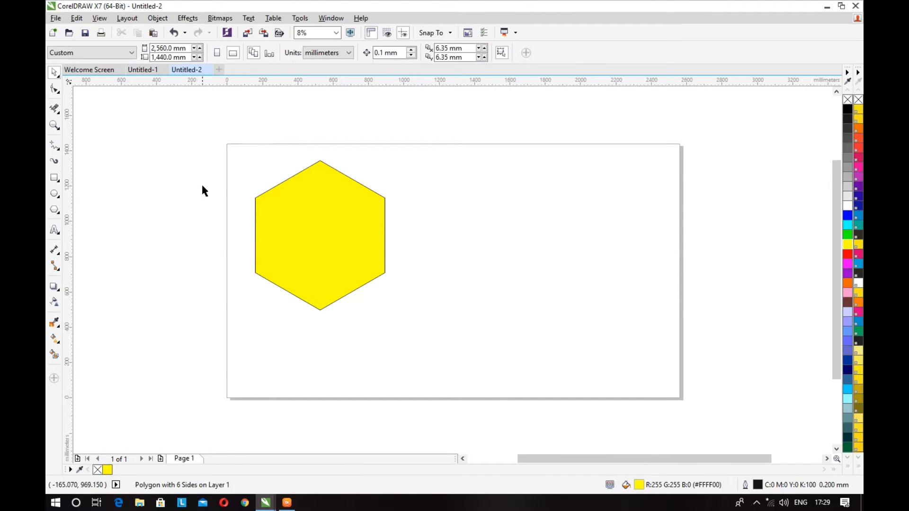
pyautogui.moveTo(212, 170); pyautogui.dragTo(426, 304)
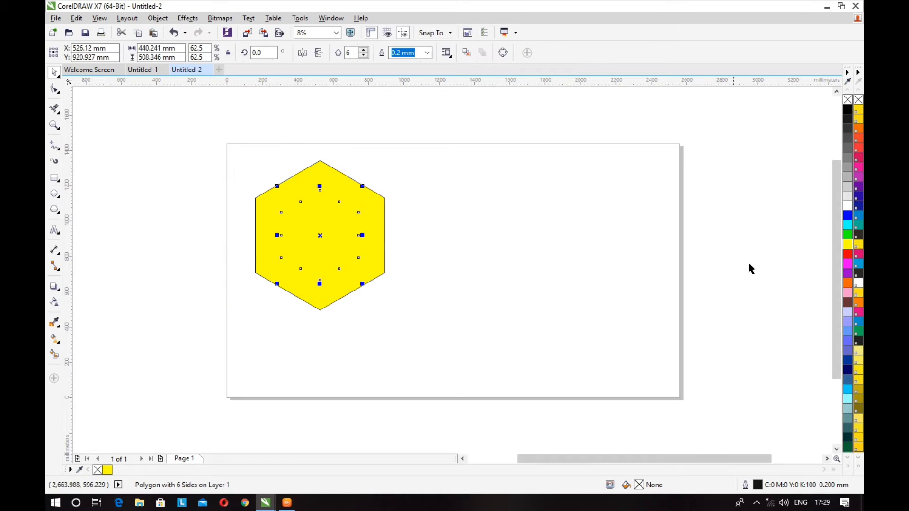
pyautogui.click(848, 206)
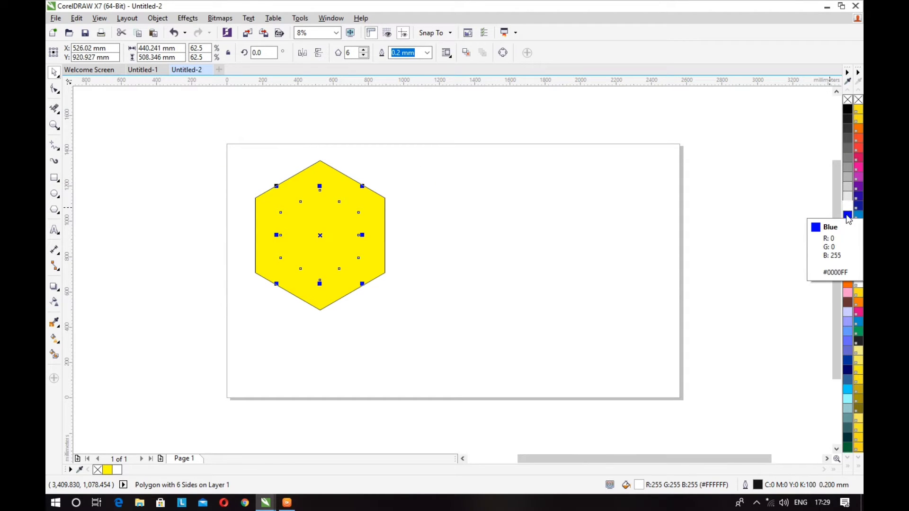
# Cut the inner hexagon out of the outer one and place a copy of the resulting ring beside it to the right.
pyautogui.keyDown('shift'); pyautogui.click(260, 217); pyautogui.keyUp('shift')
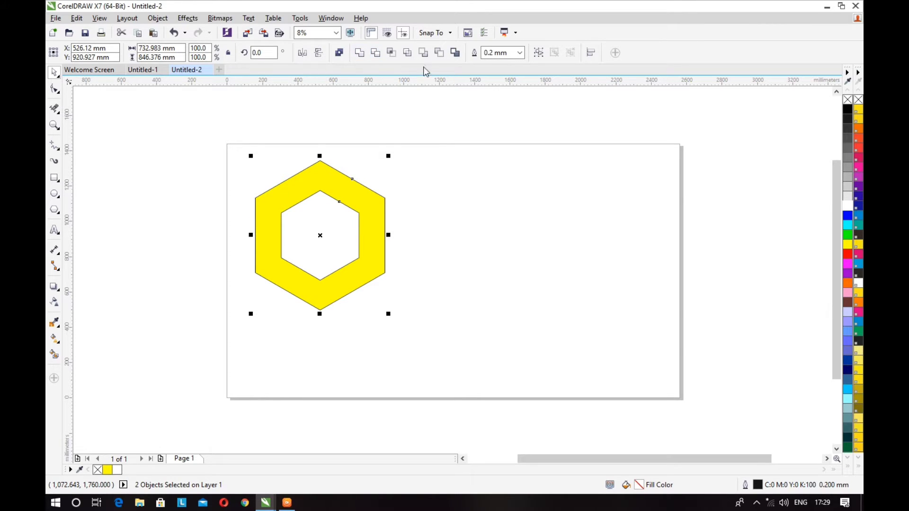
pyautogui.click(161, 217)
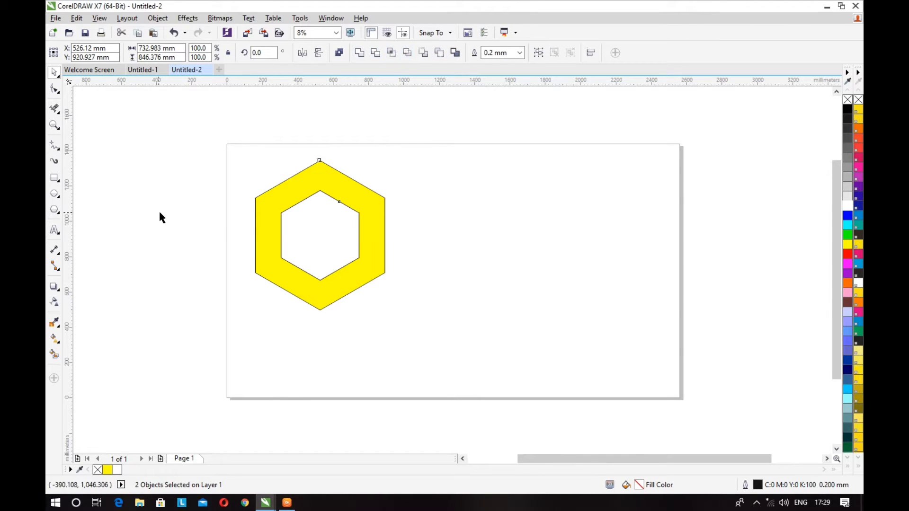
pyautogui.click(300, 231)
pyautogui.click(266, 205)
pyautogui.moveTo(266, 205); pyautogui.dragTo(324, 217)
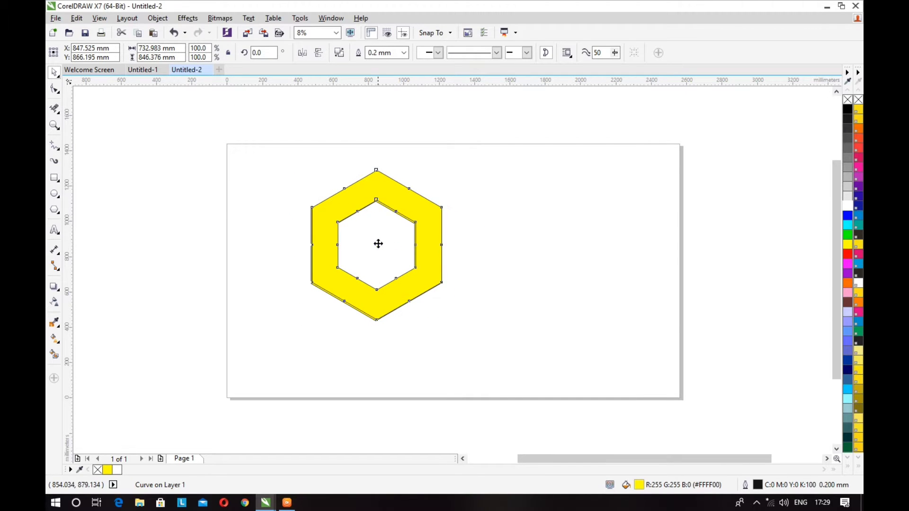
pyautogui.moveTo(381, 243); pyautogui.dragTo(507, 244)
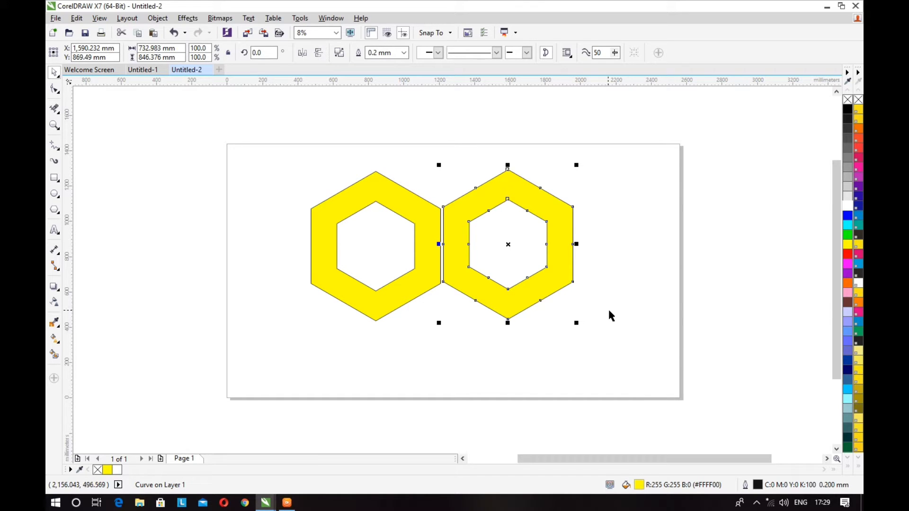
# Rotate both hexagon rings to have flat tops, the right one by 330 degrees, and shift the right ring clear of the left one.
pyautogui.click(339, 203)
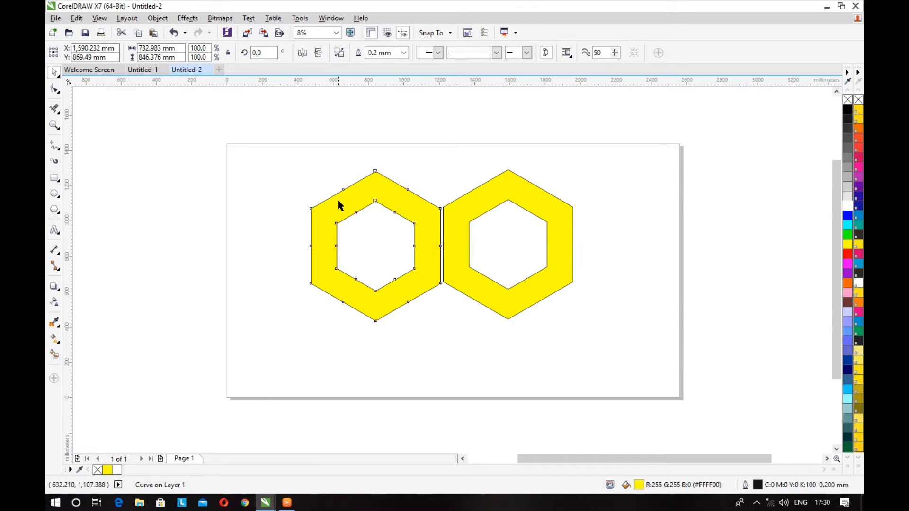
pyautogui.click(343, 211)
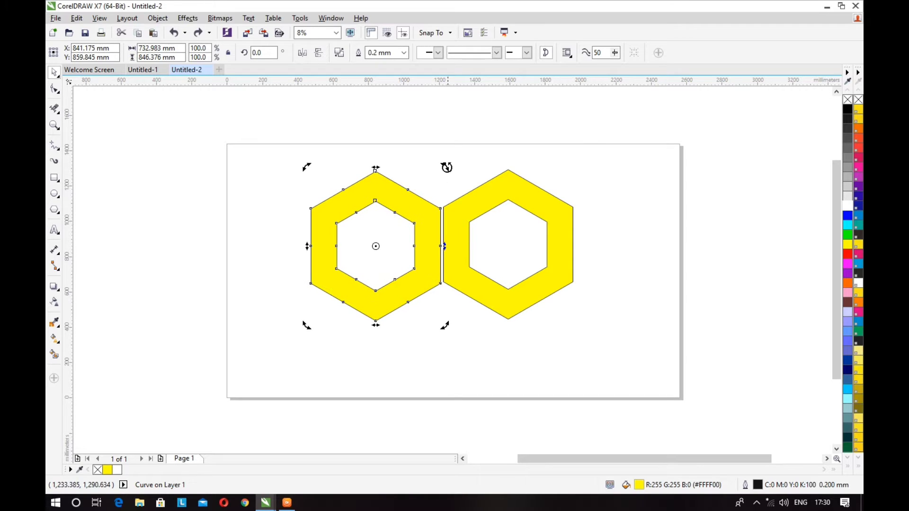
pyautogui.moveTo(446, 166); pyautogui.dragTo(393, 156)
pyautogui.click(504, 195)
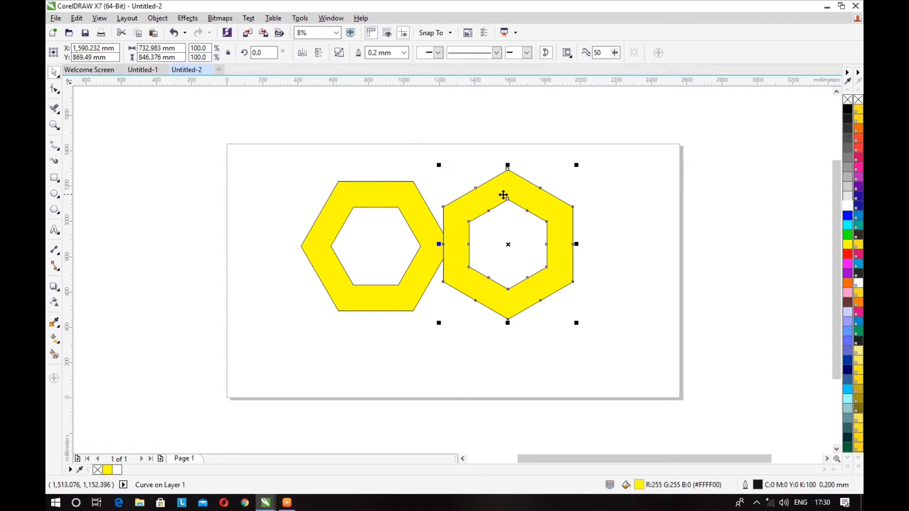
pyautogui.click(516, 191)
pyautogui.moveTo(578, 164); pyautogui.dragTo(624, 215)
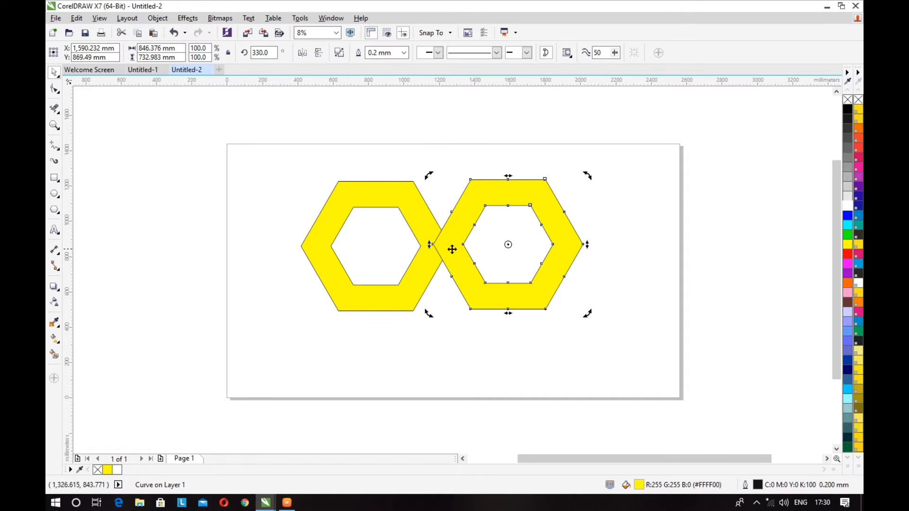
pyautogui.moveTo(449, 248); pyautogui.dragTo(479, 250)
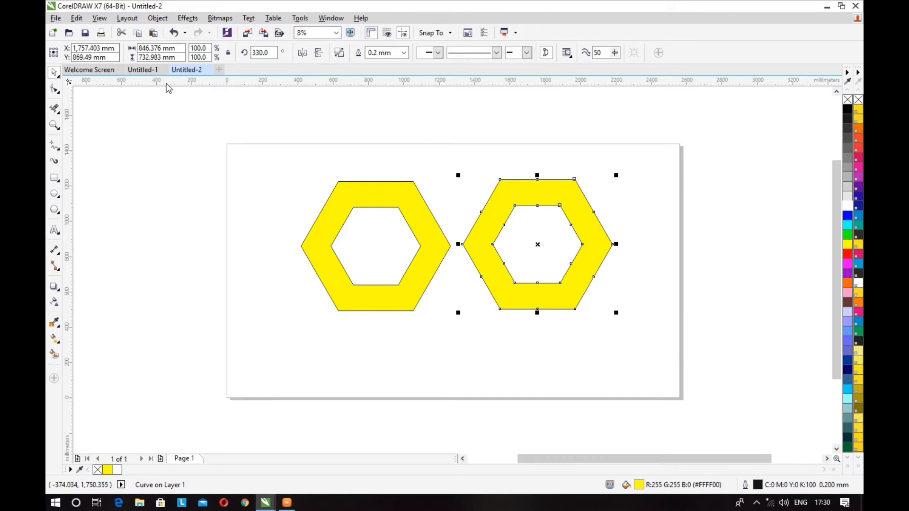
# Add a horizontal guideline through the left ring's centre and align the right ring's centre with it.
pyautogui.click(373, 246)
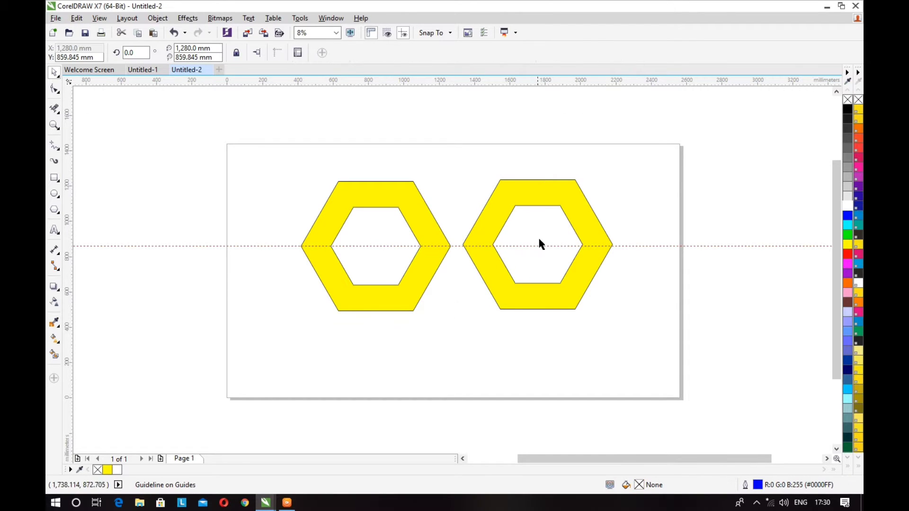
pyautogui.click(497, 223)
pyautogui.moveTo(538, 244); pyautogui.dragTo(538, 246)
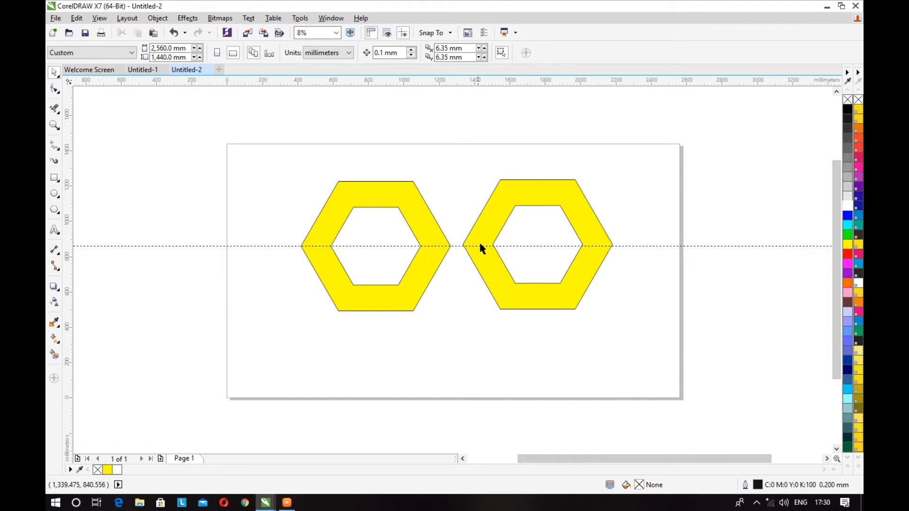
pyautogui.scroll(5, 473, 244)
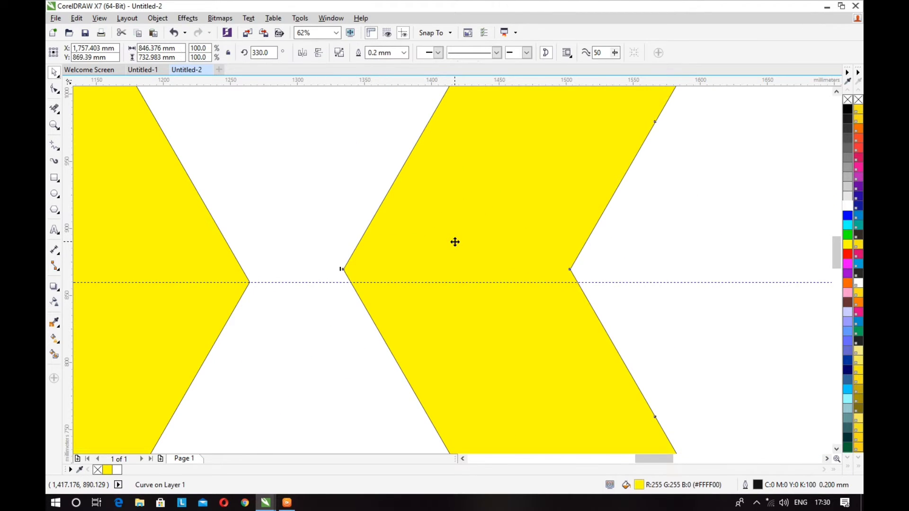
pyautogui.moveTo(455, 242); pyautogui.dragTo(449, 252)
pyautogui.scroll(-3, 450, 252)
pyautogui.scroll(-2, 274, 200)
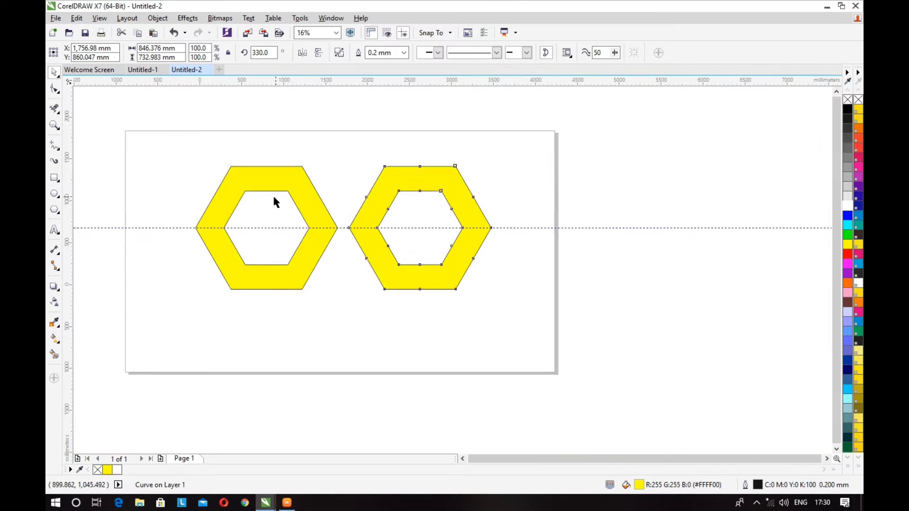
# Add a capital V as artistic text below and left of the page, in bold Arial at 3,000 pt.
pyautogui.scroll(-2, 481, 189)
pyautogui.click(299, 196)
pyautogui.click(55, 232)
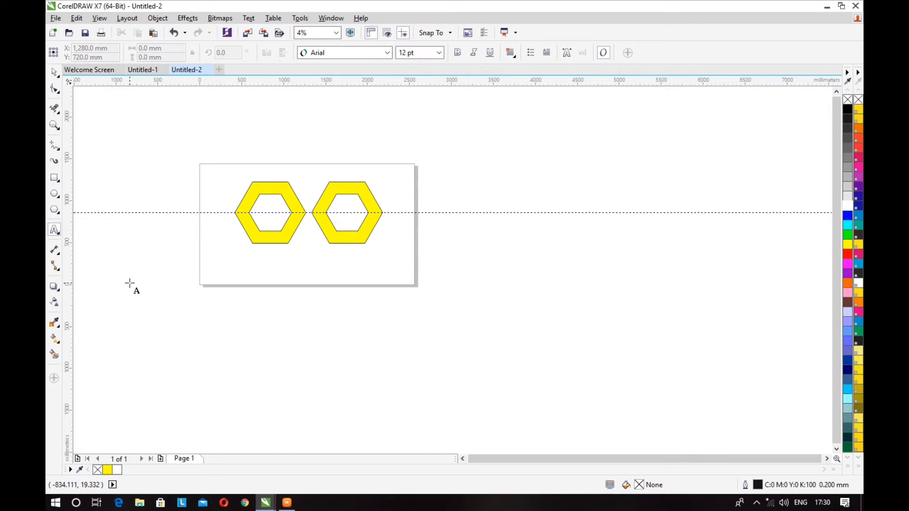
pyautogui.write('v')
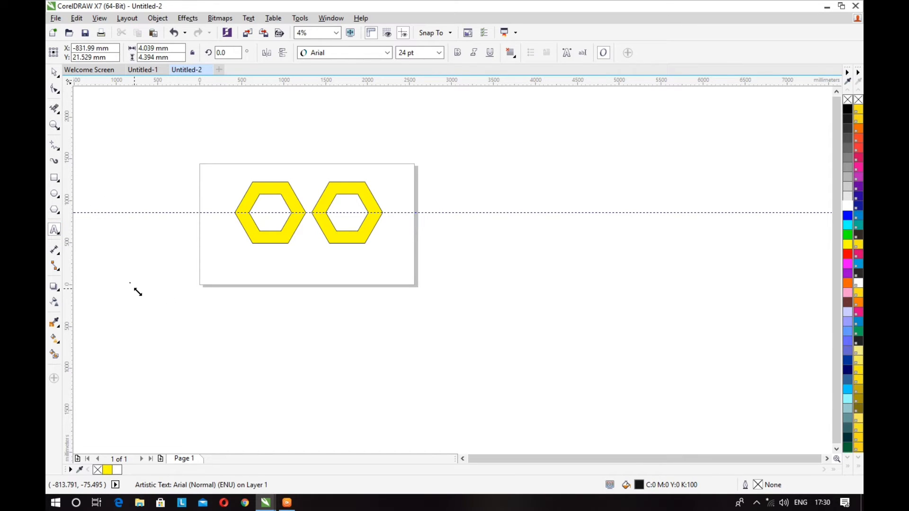
pyautogui.moveTo(138, 292); pyautogui.dragTo(242, 368)
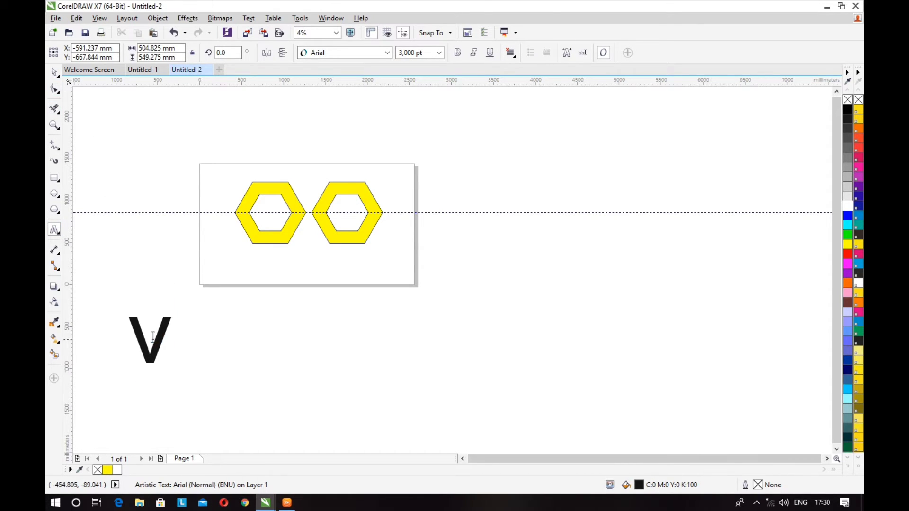
pyautogui.doubleClick(152, 336)
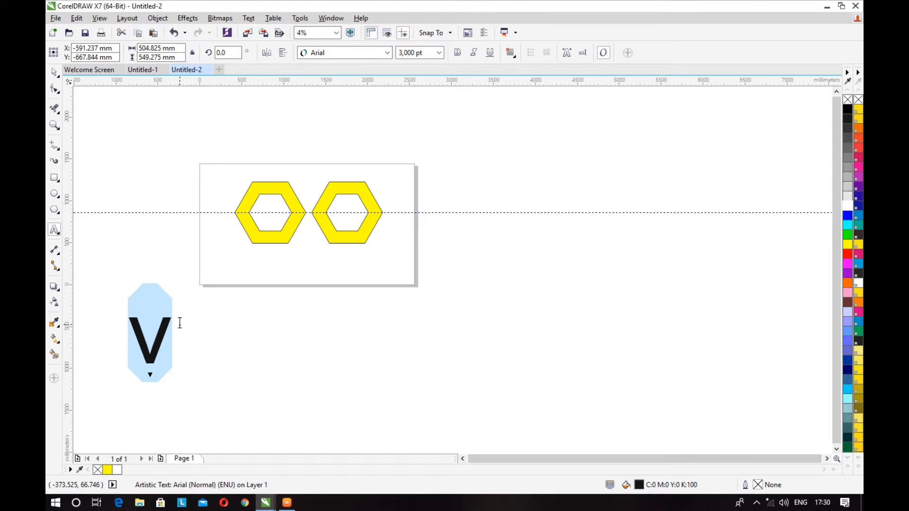
pyautogui.write('V')
pyautogui.hotkey('ctrl', 'space')
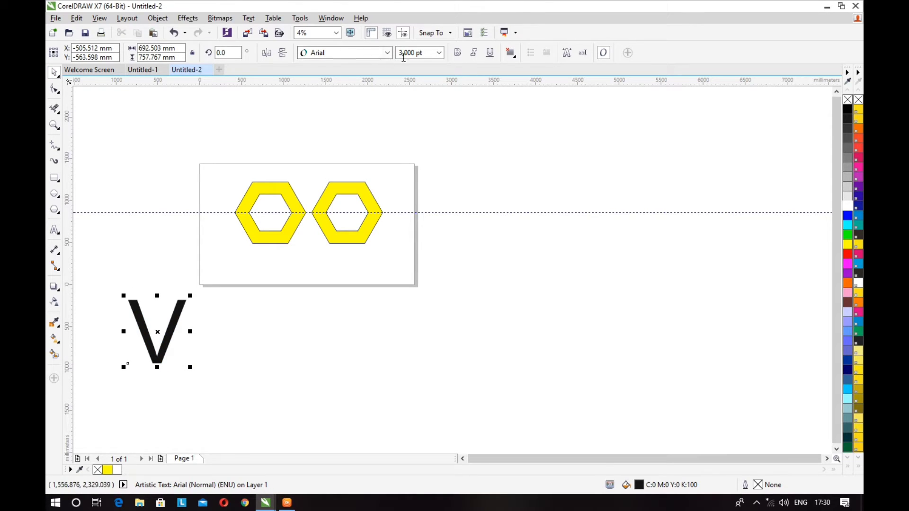
pyautogui.click(457, 53)
# Move the V between the two hexagon rings, with its lower end slightly above the rings' bottom edges.
pyautogui.moveTo(159, 332); pyautogui.dragTo(308, 222)
pyautogui.scroll(-3, 309, 222)
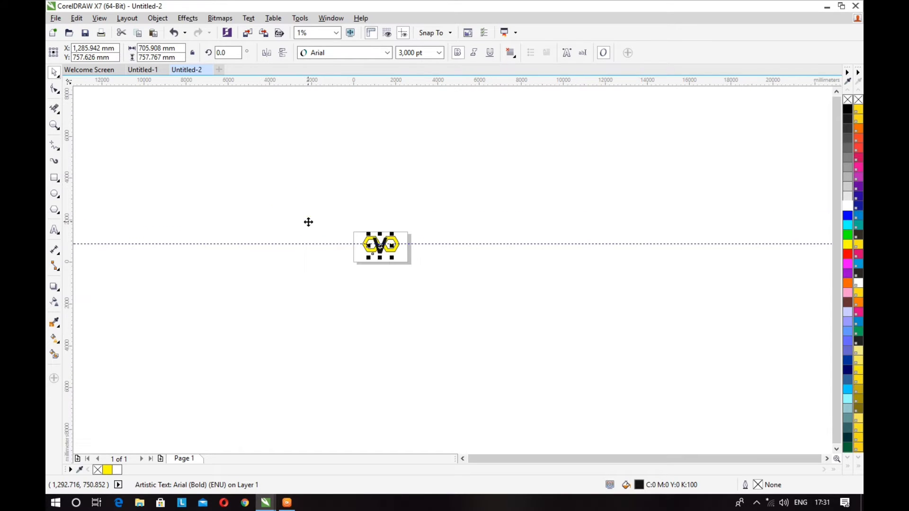
pyautogui.press('F6')
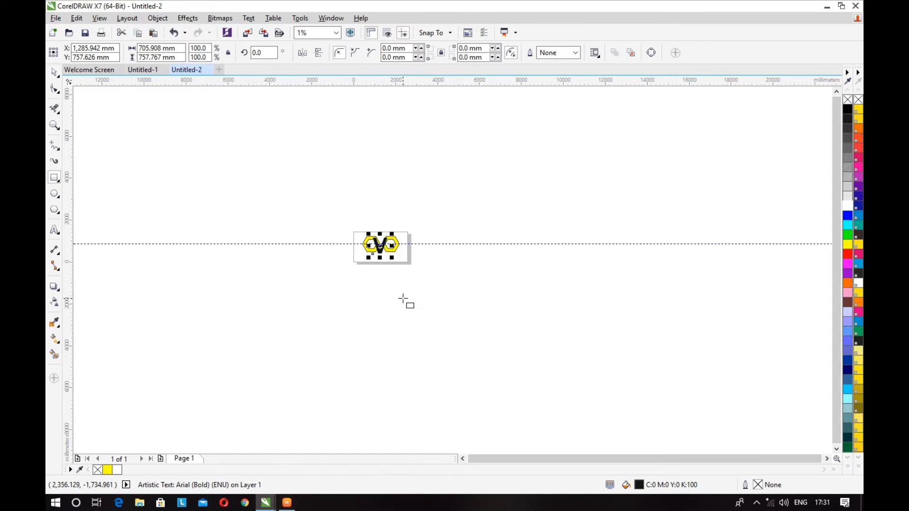
pyautogui.press('F4')
pyautogui.click(54, 74)
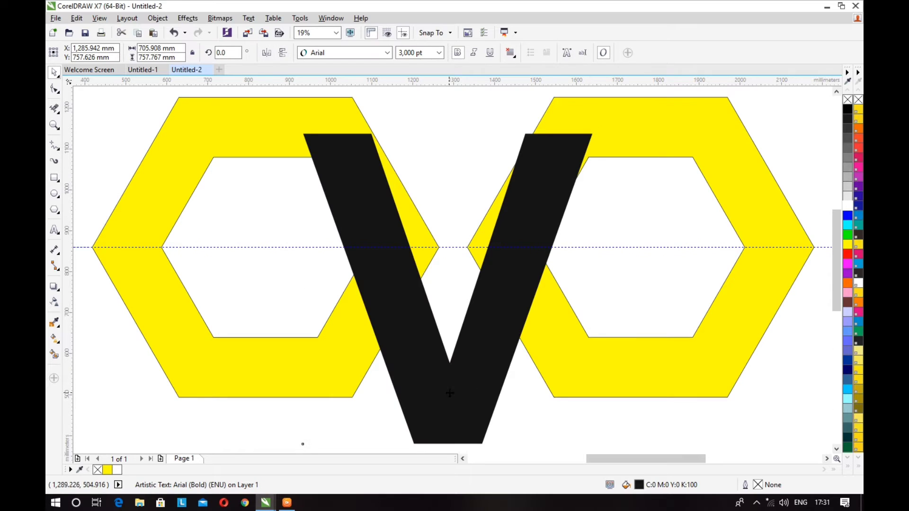
pyautogui.moveTo(450, 393); pyautogui.dragTo(448, 334)
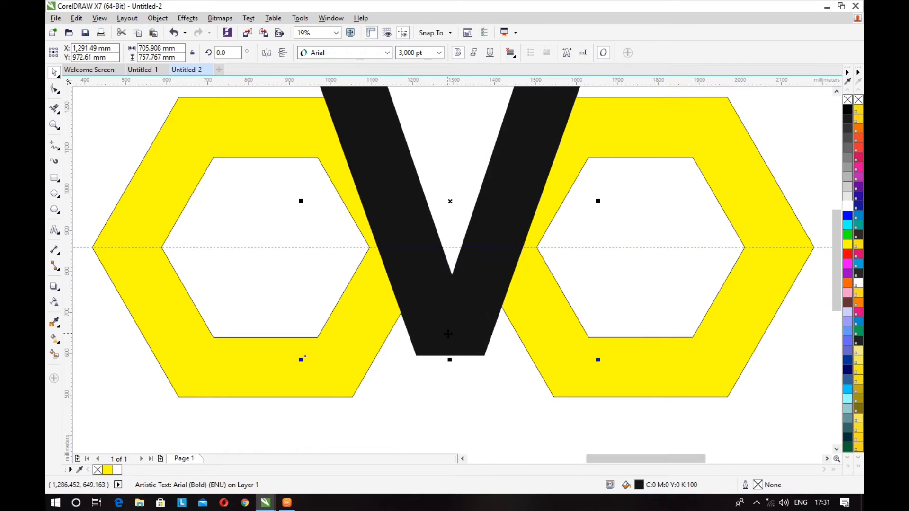
# Convert the V to curves and reshape its flat bottom into a sharp point by pulling the lower-left corner node down to the middle.
pyautogui.hotkey('ctrl', 'q')
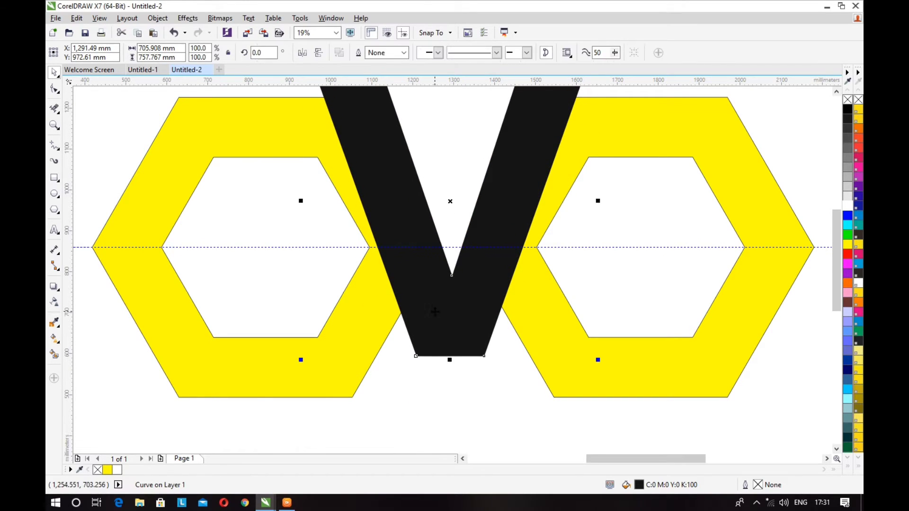
pyautogui.click(54, 89)
pyautogui.scroll(-3, 527, 368)
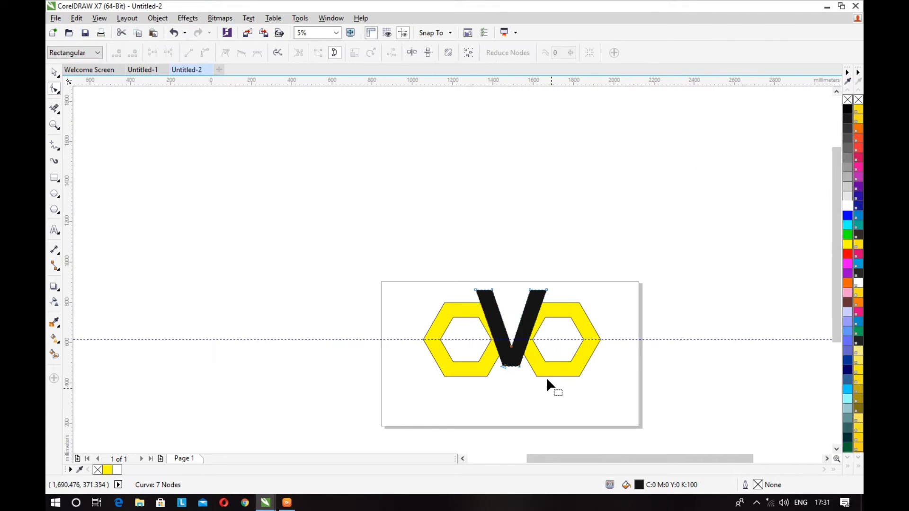
pyautogui.scroll(3, 546, 377)
pyautogui.moveTo(397, 334); pyautogui.dragTo(466, 348)
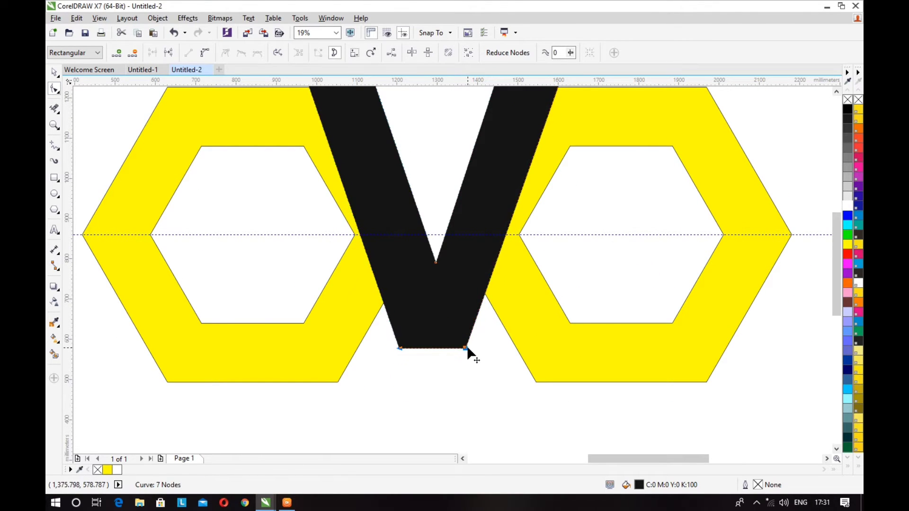
pyautogui.hotkey('ctrl', 'z')
pyautogui.click(405, 350)
pyautogui.moveTo(401, 341); pyautogui.dragTo(434, 431)
pyautogui.scroll(-2, 435, 356)
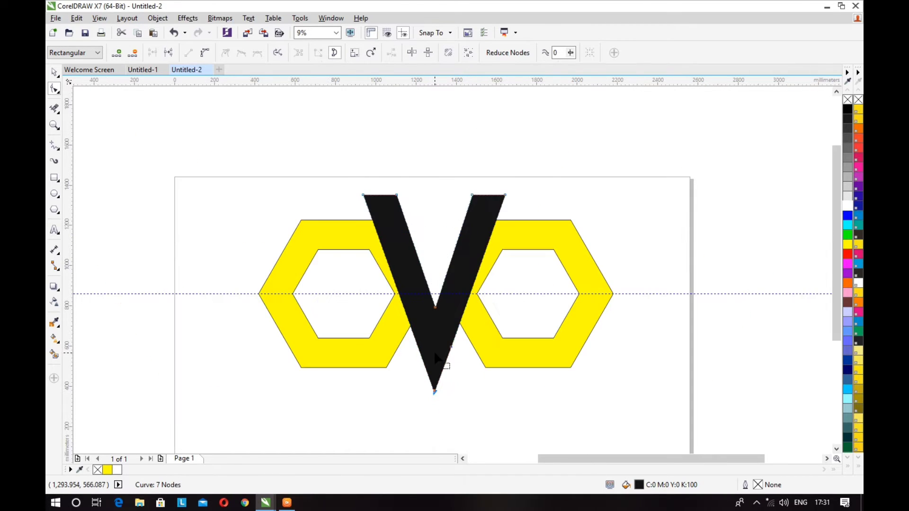
# Shift the pointed V slightly upward between the two hexagon rings.
pyautogui.click(54, 73)
pyautogui.click(577, 400)
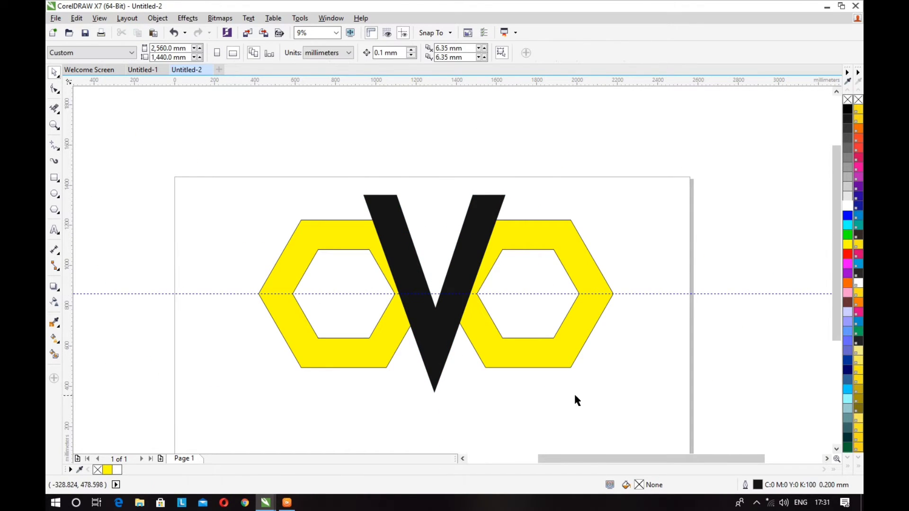
pyautogui.moveTo(444, 349); pyautogui.dragTo(441, 337)
pyautogui.click(169, 344)
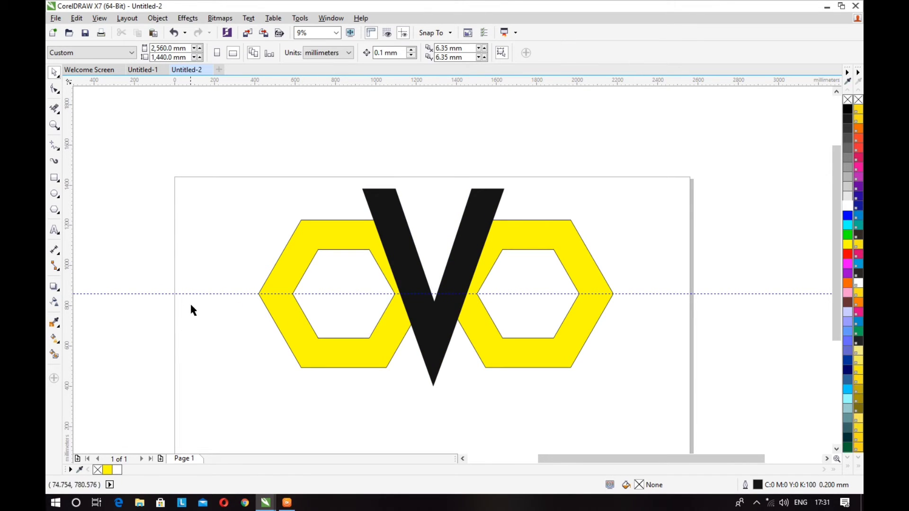
# Weld the two hexagon rings and the pointed V into one shape and shift it slightly left on the page.
pyautogui.moveTo(145, 151); pyautogui.dragTo(662, 417)
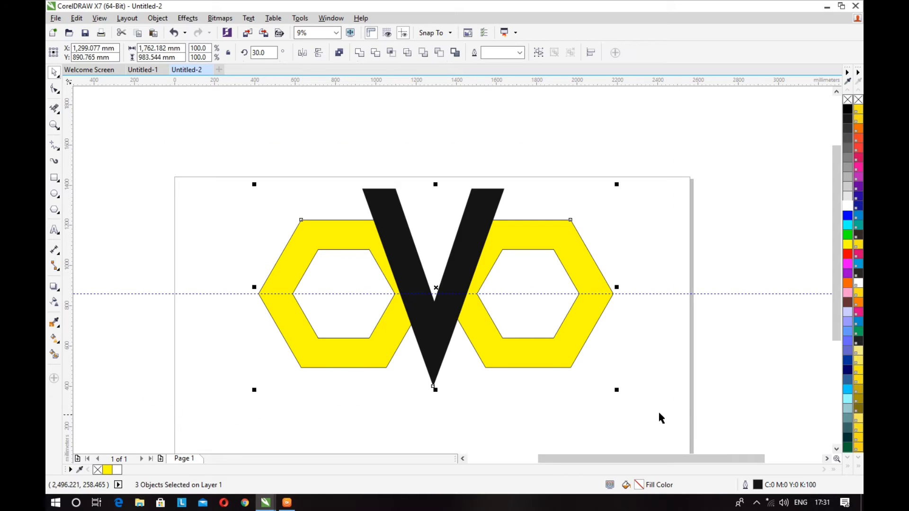
pyautogui.click(359, 56)
pyautogui.moveTo(437, 311); pyautogui.dragTo(398, 323)
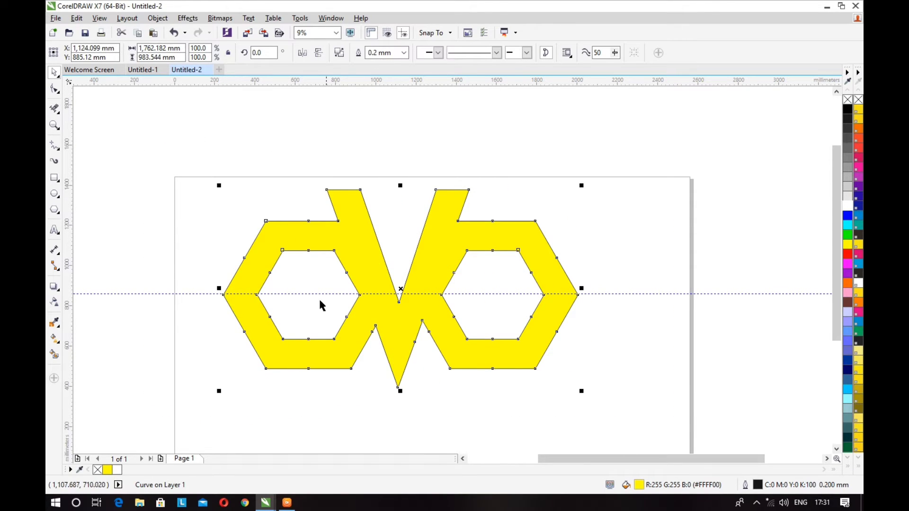
# Delete the horizontal guideline running through the middle of the welded logo.
pyautogui.click(145, 294)
pyautogui.press('Delete')
pyautogui.click(370, 303)
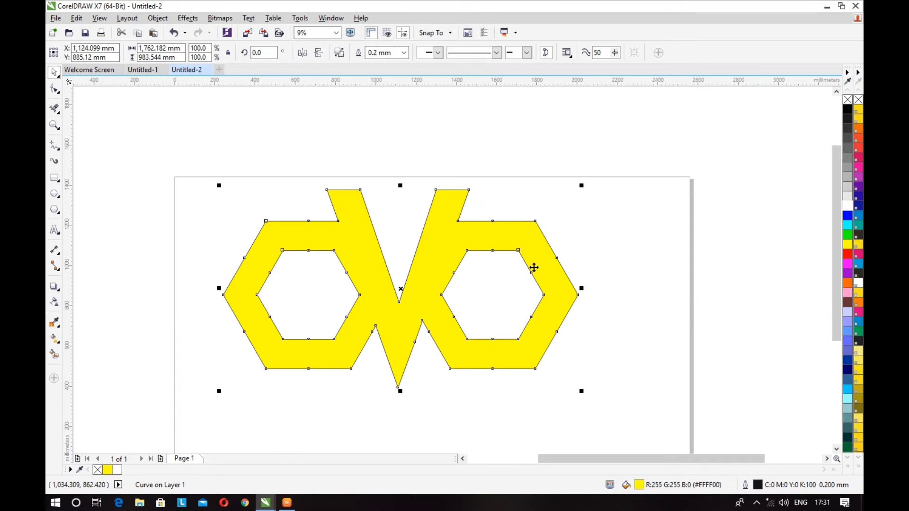
# Apply a linear fountain fill to the logo, running horizontally from its left tip to its right tip.
pyautogui.press('g')
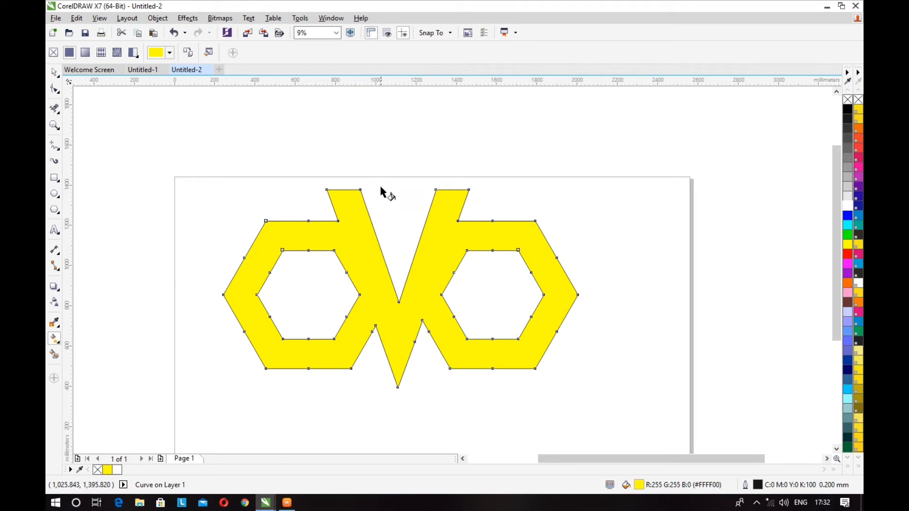
pyautogui.moveTo(382, 190); pyautogui.dragTo(388, 382)
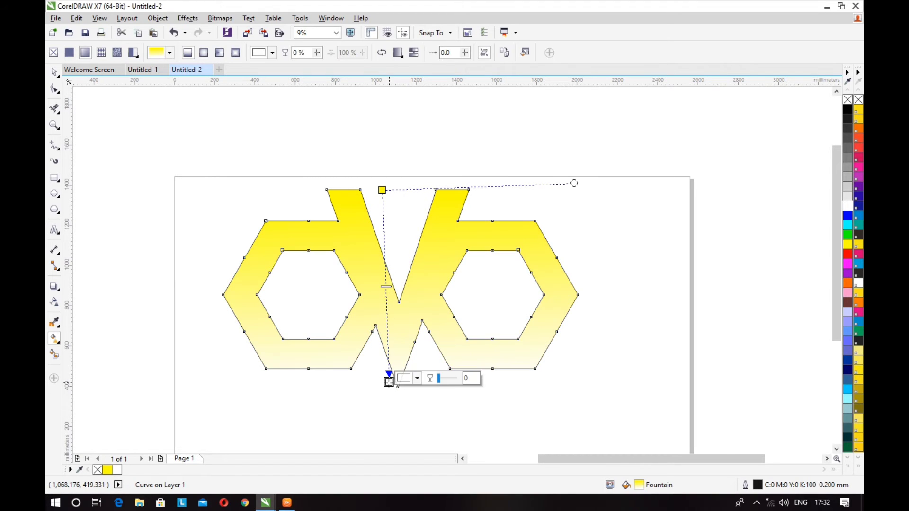
pyautogui.moveTo(382, 190); pyautogui.dragTo(221, 294)
pyautogui.moveTo(384, 383); pyautogui.dragTo(578, 295)
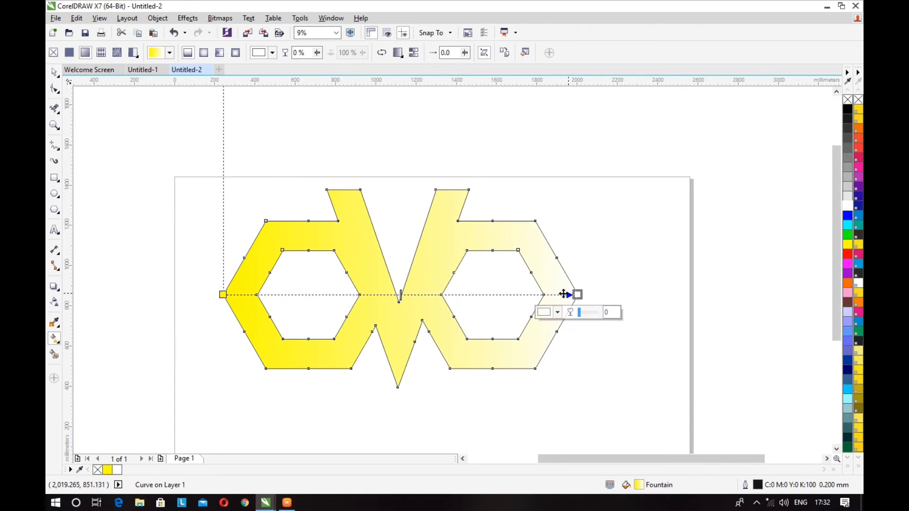
# Add two intermediate colour nodes to the fountain fill, at 34% and 64% of its length.
pyautogui.doubleClick(344, 295)
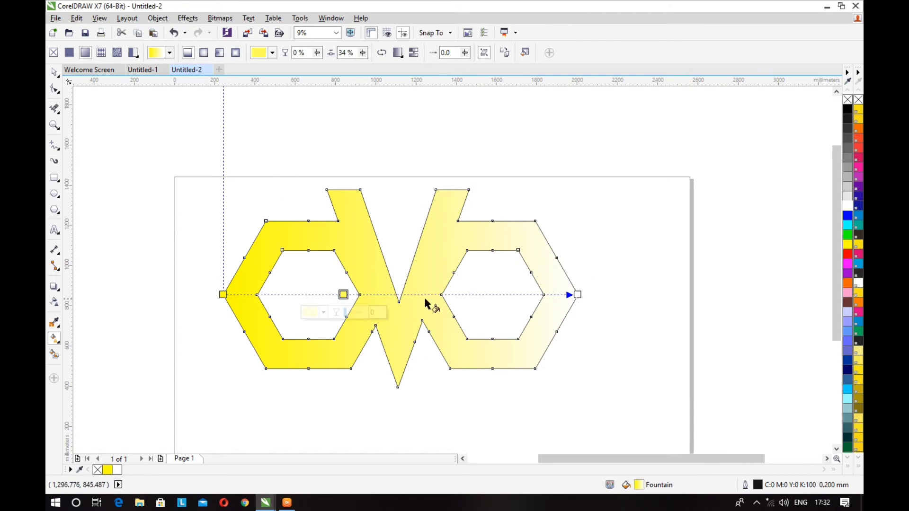
pyautogui.doubleClick(449, 294)
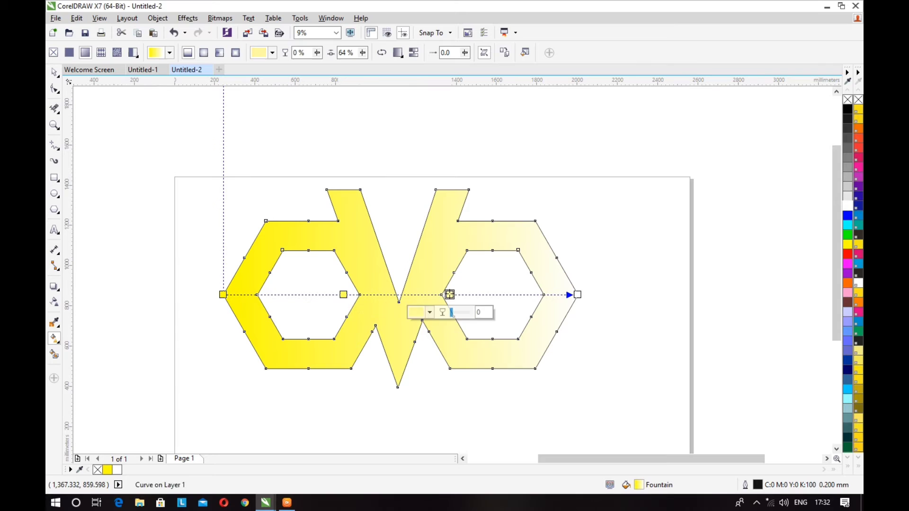
pyautogui.click(344, 294)
pyautogui.click(323, 312)
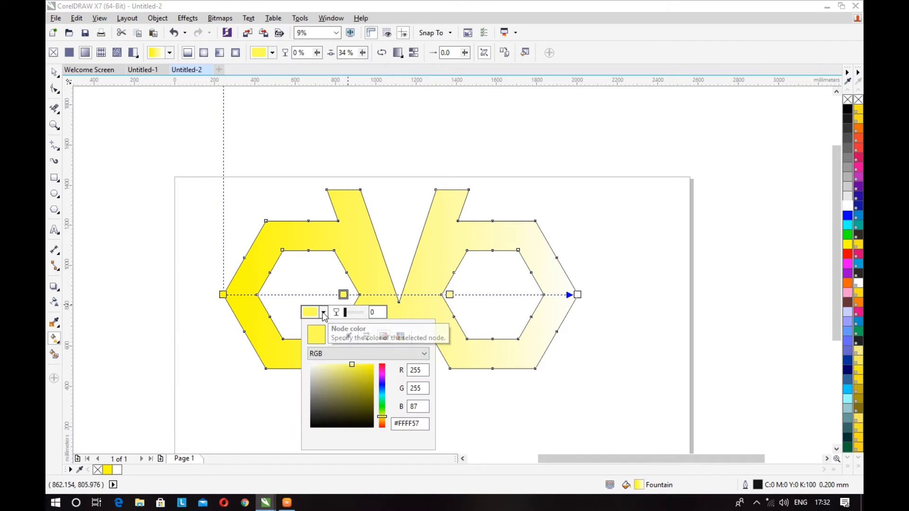
# Colour the fountain fill's start node at the left tip with a violet-blue shade of the blue swatch.
pyautogui.click(223, 294)
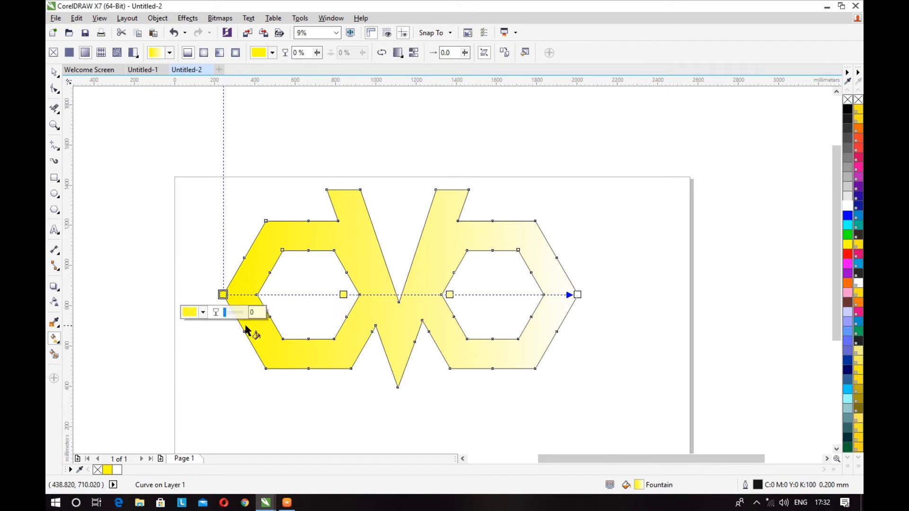
pyautogui.click(203, 312)
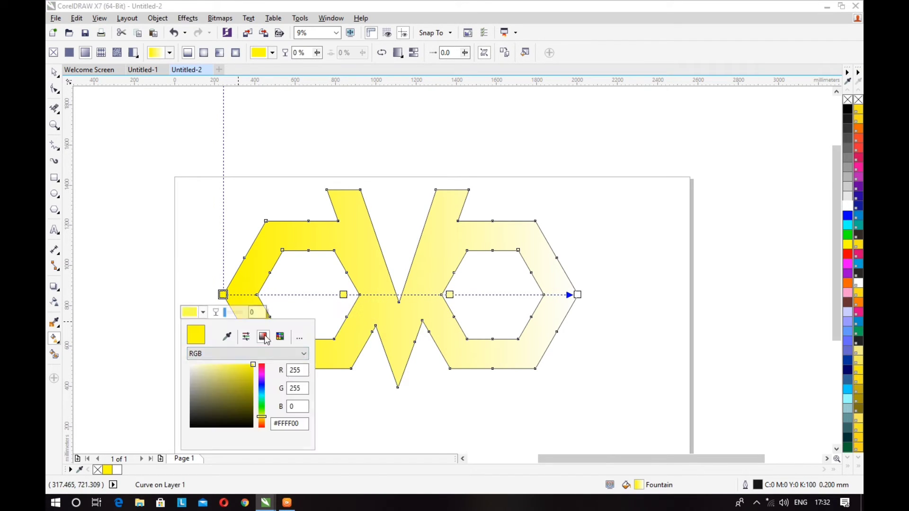
pyautogui.click(848, 216)
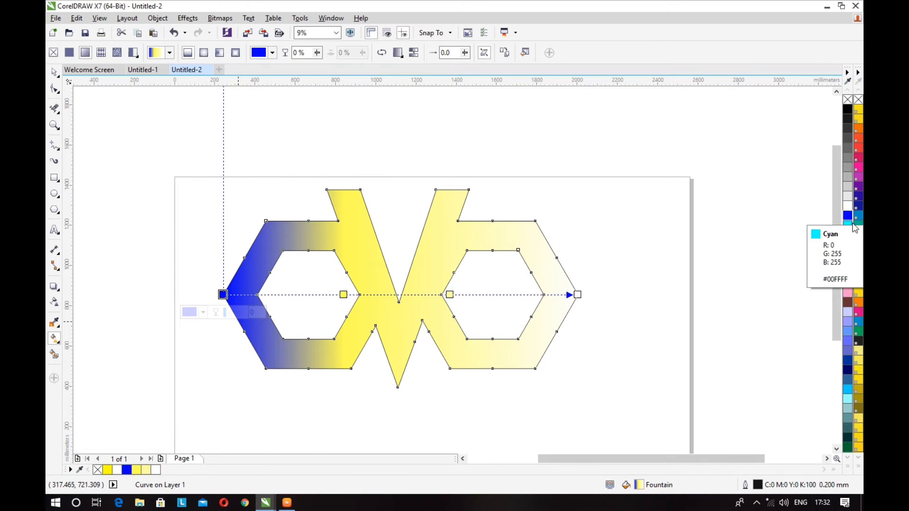
pyautogui.click(858, 216)
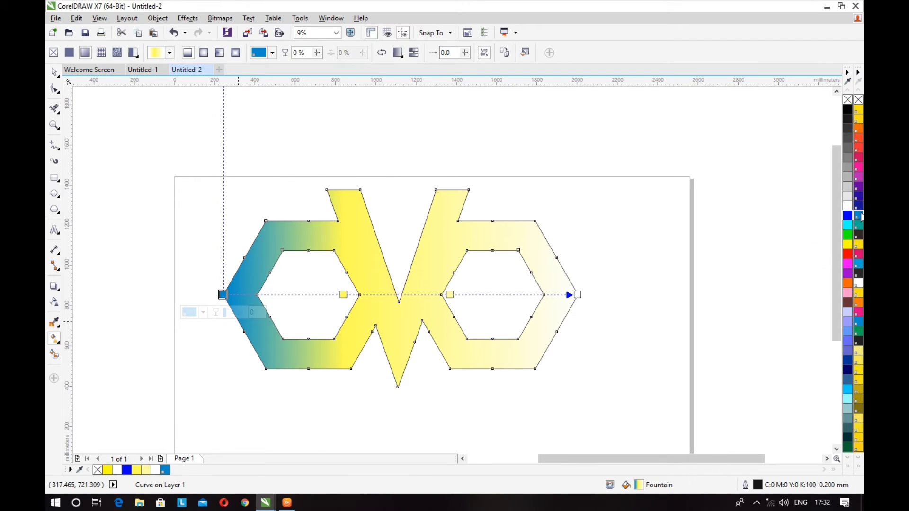
pyautogui.click(848, 219)
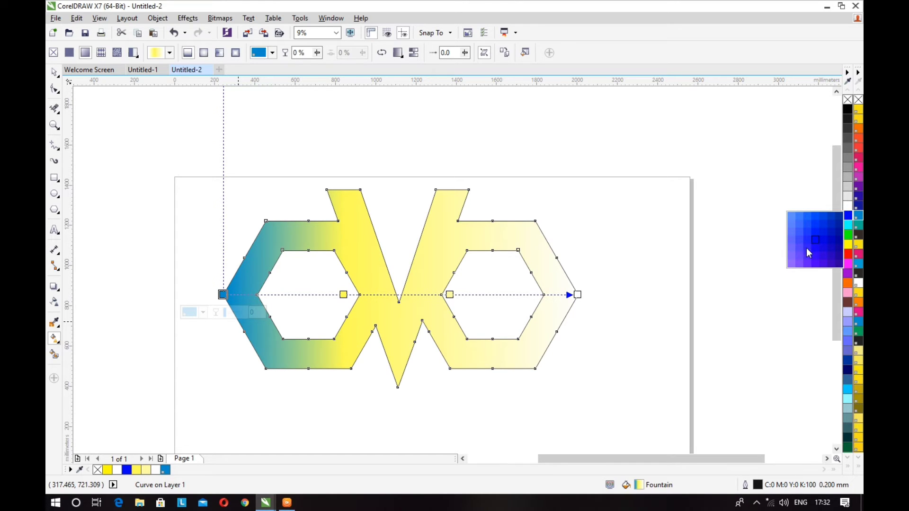
pyautogui.click(800, 261)
# Set the fountain fill's 34% node to bright blue, RGB 0, 174, 255.
pyautogui.click(343, 295)
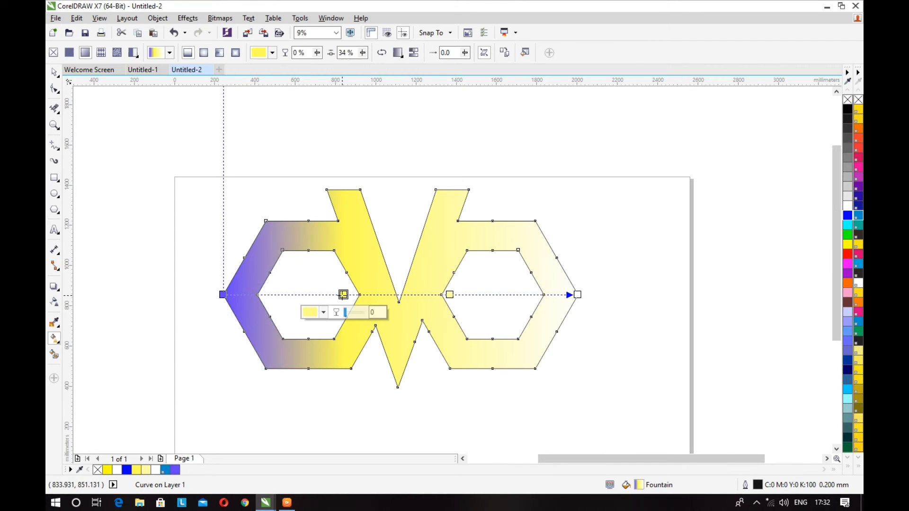
pyautogui.click(323, 312)
pyautogui.moveTo(383, 394); pyautogui.dragTo(379, 395)
pyautogui.moveTo(353, 365); pyautogui.dragTo(397, 361)
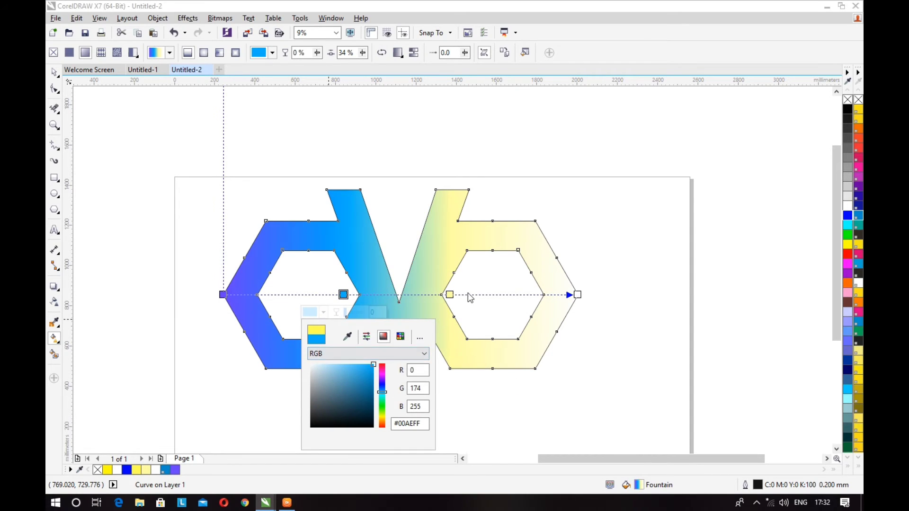
# Set the fountain fill's 64% node to a medium blue sampled from the lower edge of the left ring.
pyautogui.click(450, 295)
pyautogui.click(414, 312)
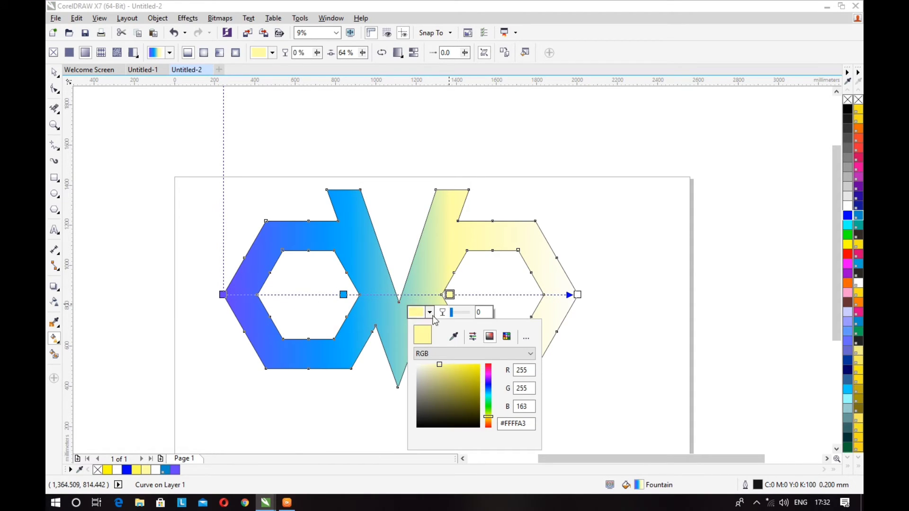
pyautogui.click(453, 337)
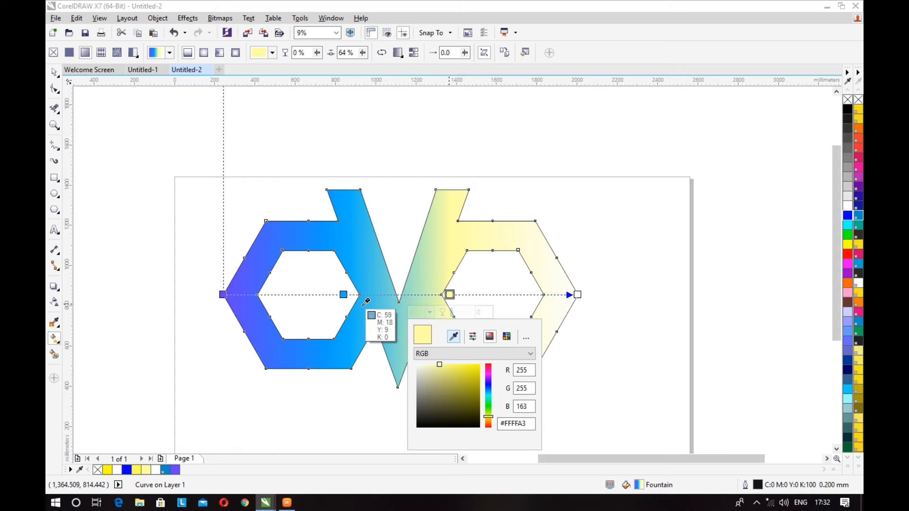
pyautogui.click(327, 344)
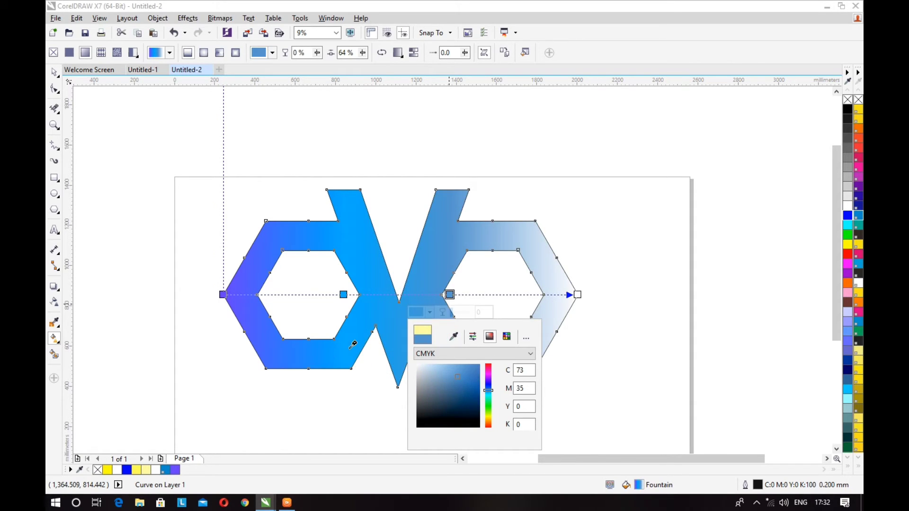
# Set the fountain fill's end node at the right tip to dark blue, CMYK 85, 36, 11, 24.
pyautogui.click(578, 295)
pyautogui.click(558, 312)
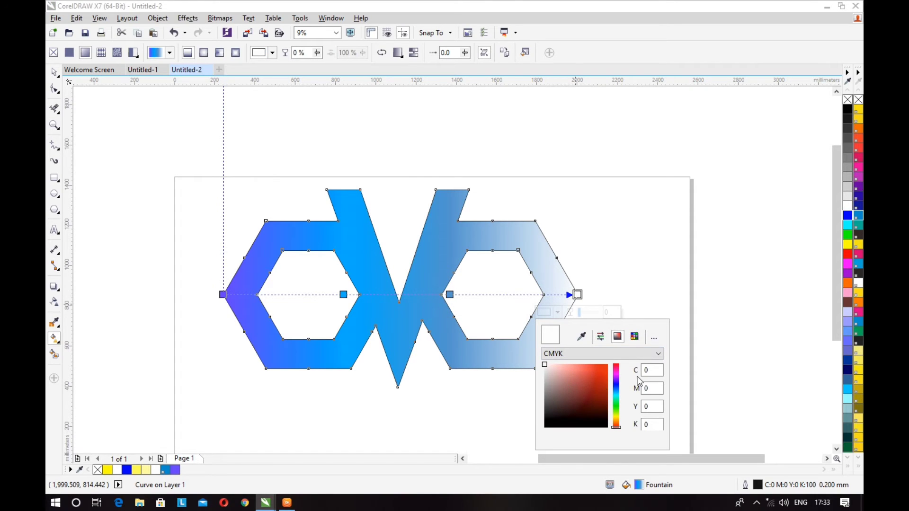
pyautogui.moveTo(617, 400)
pyautogui.mouseDown()
pyautogui.moveTo(617, 408)
pyautogui.moveTo(617, 386)
pyautogui.moveTo(618, 397)
pyautogui.mouseUp()
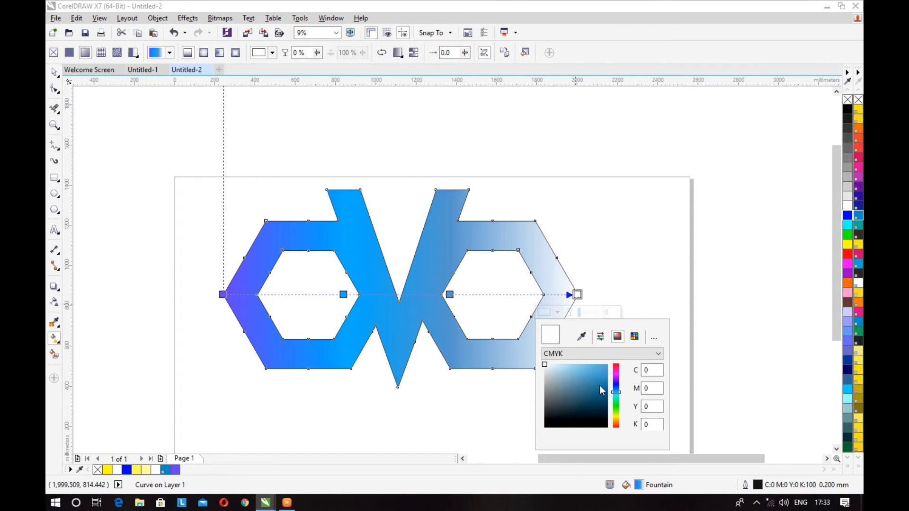
pyautogui.click(600, 389)
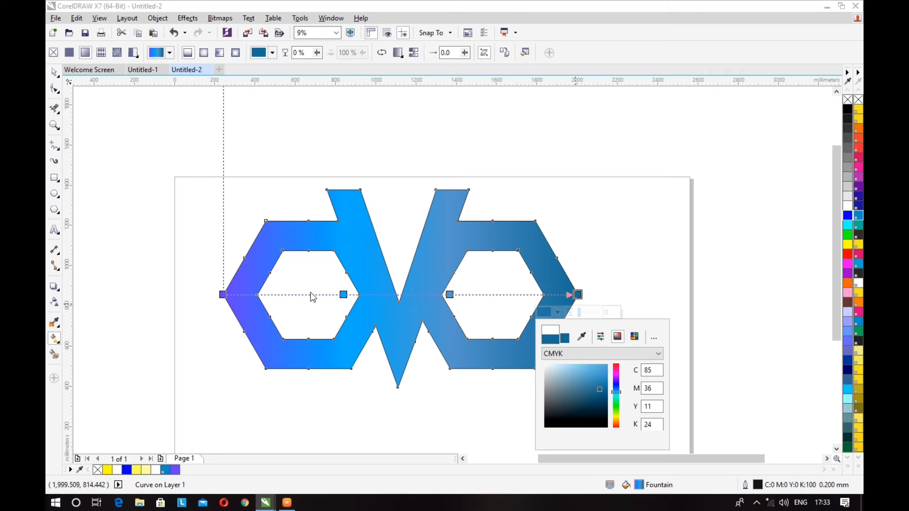
# Move the fountain fill's two intermediate nodes closer together, to 37% and 62%.
pyautogui.click(347, 303)
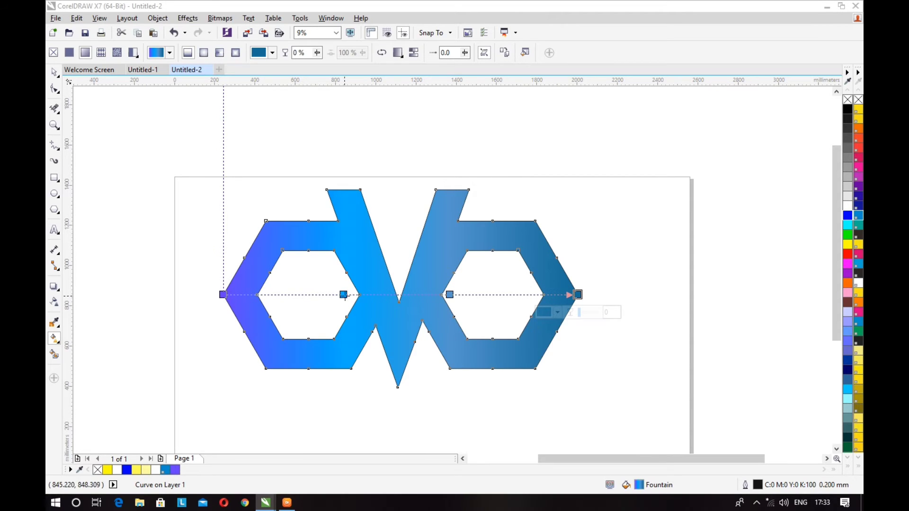
pyautogui.moveTo(344, 295); pyautogui.dragTo(354, 295)
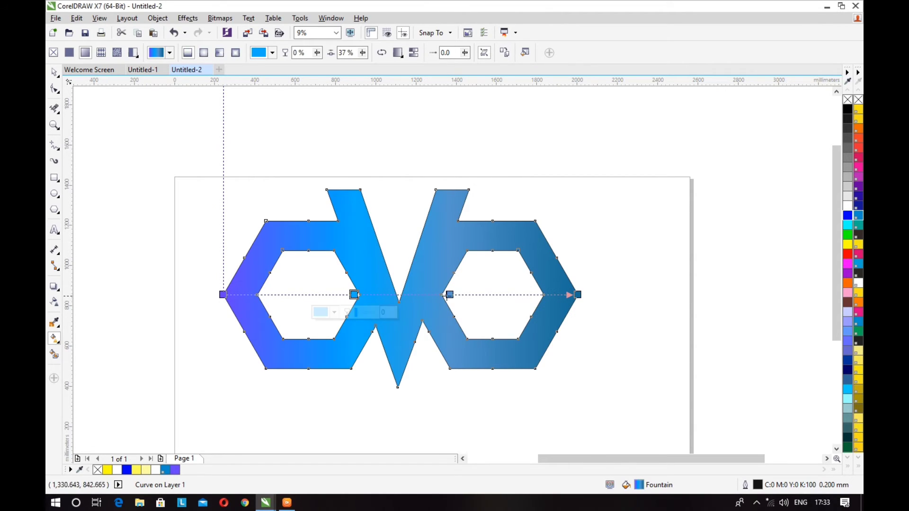
pyautogui.moveTo(449, 294); pyautogui.dragTo(443, 294)
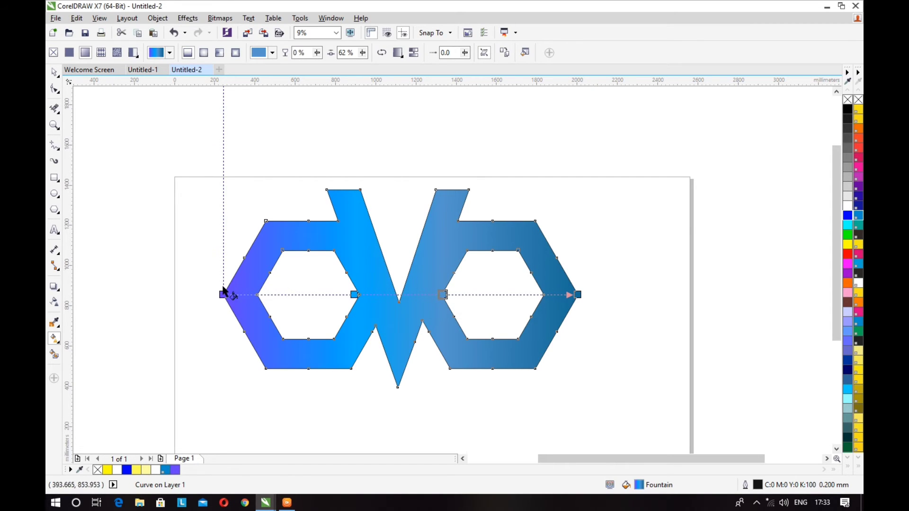
# Change the logo's fountain fill to elliptical and stretch its height upward until its outline is roughly circular.
pyautogui.click(204, 53)
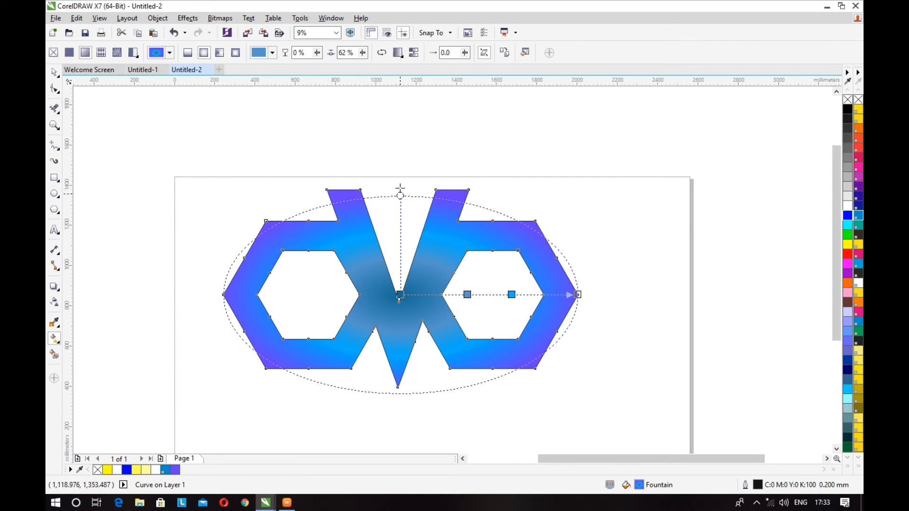
pyautogui.moveTo(400, 189); pyautogui.dragTo(402, 130)
# Set the radial fill's centre node to cyan and place it at the V's inner notch, leaving the logo deselected.
pyautogui.click(400, 294)
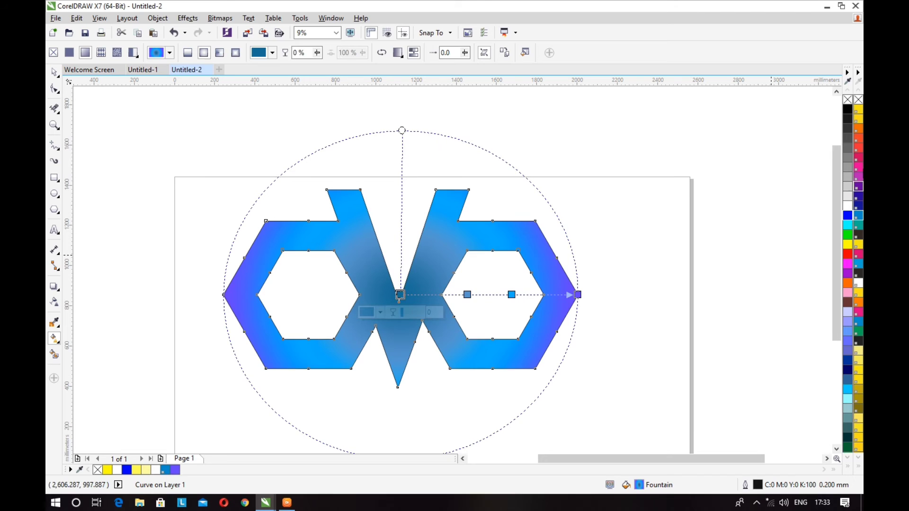
pyautogui.click(848, 109)
pyautogui.moveTo(400, 295)
pyautogui.mouseDown()
pyautogui.moveTo(397, 344)
pyautogui.moveTo(379, 303)
pyautogui.moveTo(394, 292)
pyautogui.mouseUp()
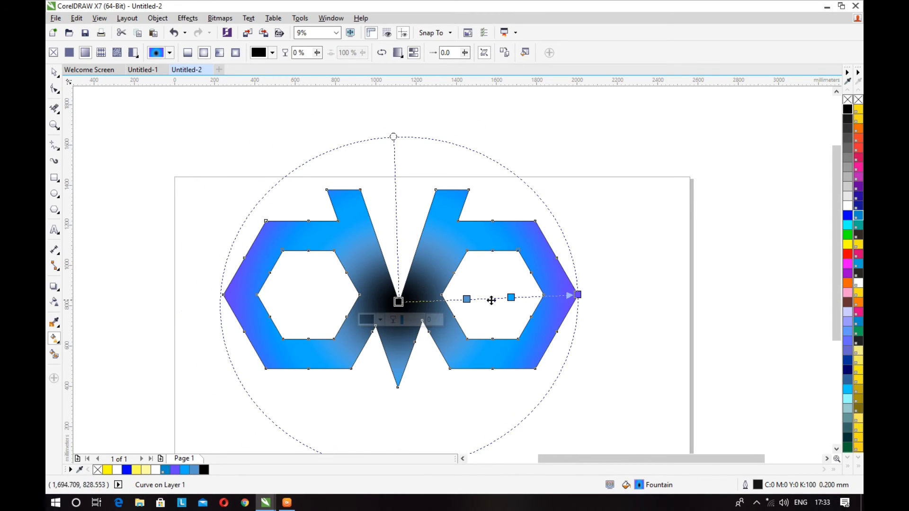
pyautogui.click(847, 226)
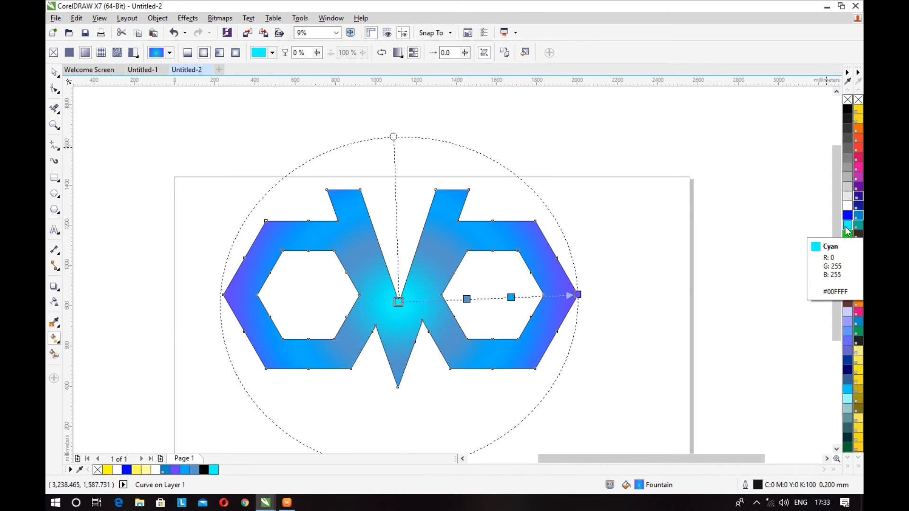
pyautogui.click(54, 72)
pyautogui.click(91, 196)
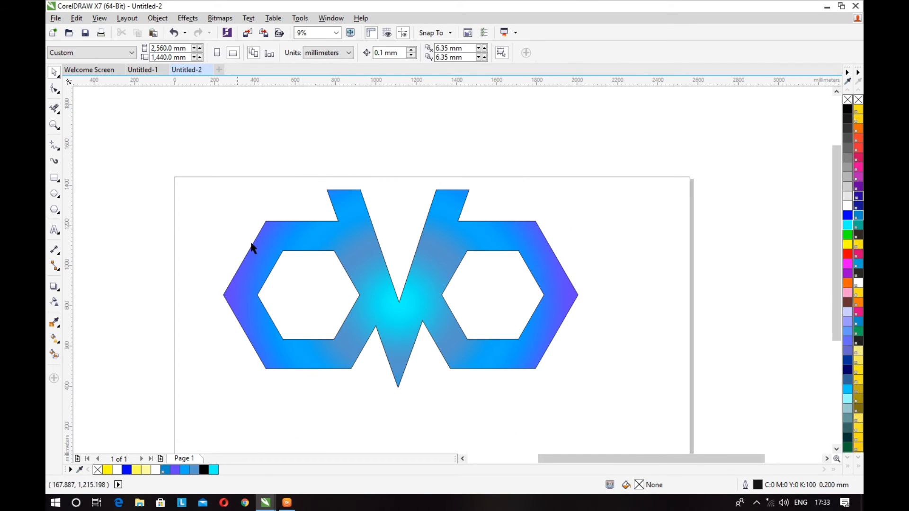
# Add the artistic text "hexaowl" above the page in Arial at about 1,582 pt.
pyautogui.scroll(-2, 252, 247)
pyautogui.click(55, 230)
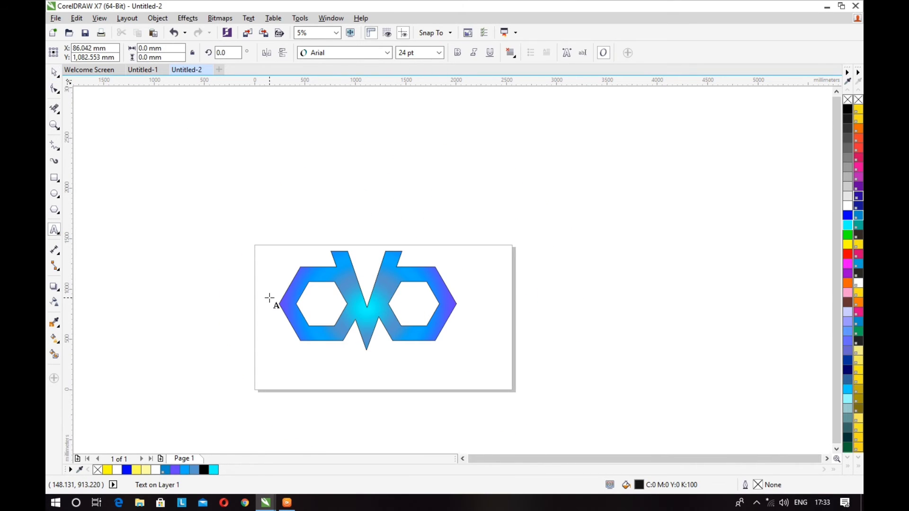
pyautogui.write('h')
pyautogui.moveTo(268, 286); pyautogui.dragTo(337, 320)
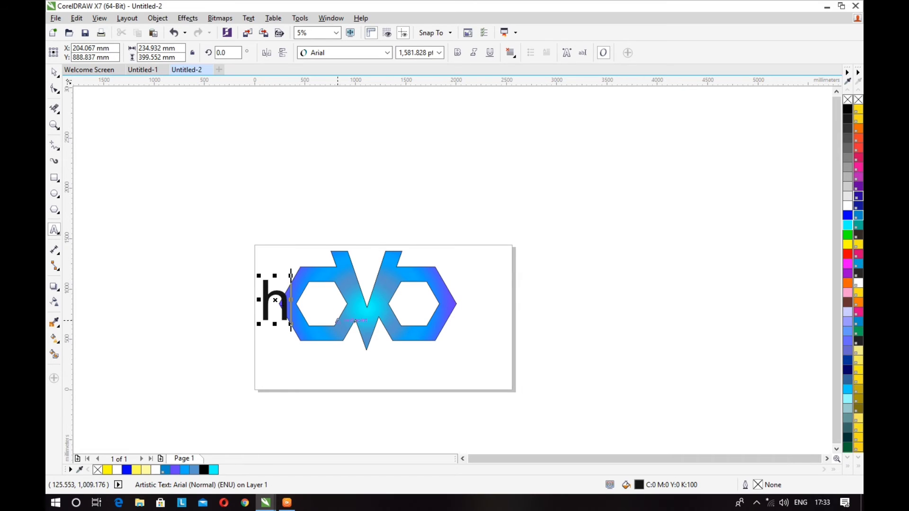
pyautogui.moveTo(275, 302); pyautogui.dragTo(244, 147)
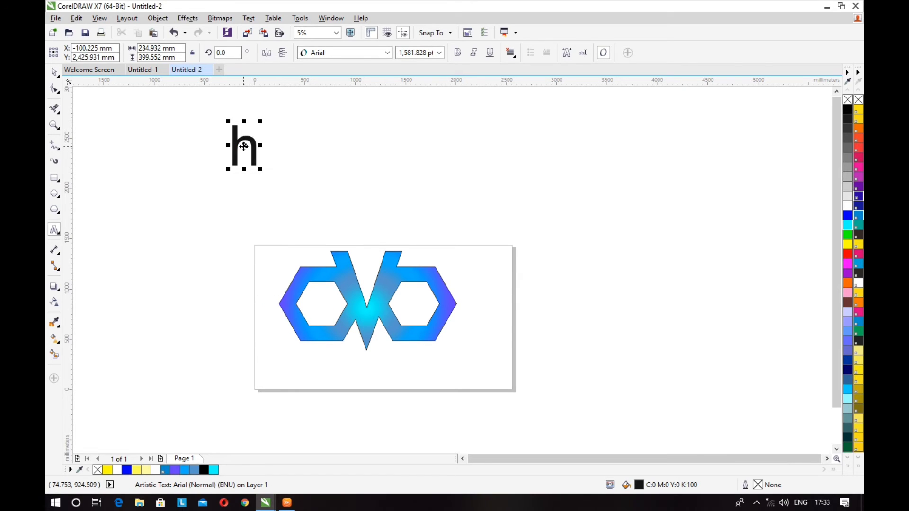
pyautogui.write('exaowl')
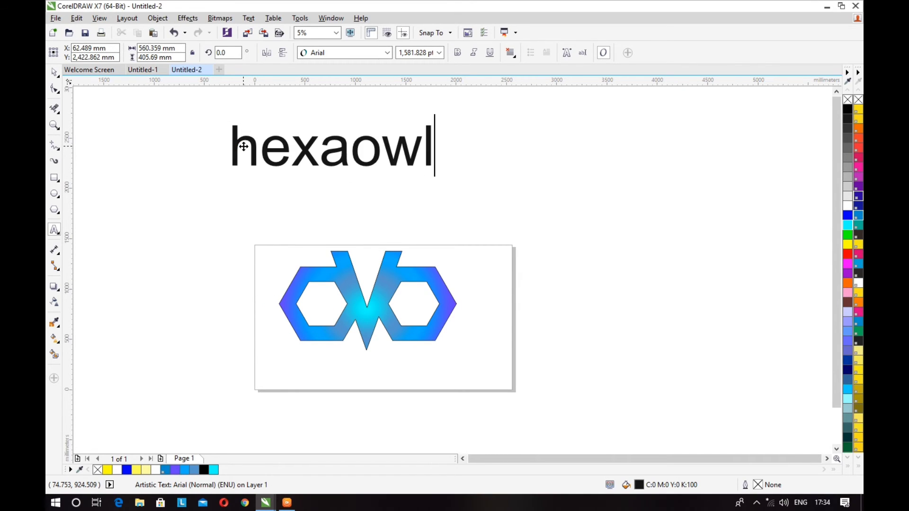
pyautogui.hotkey('ctrl', 'space')
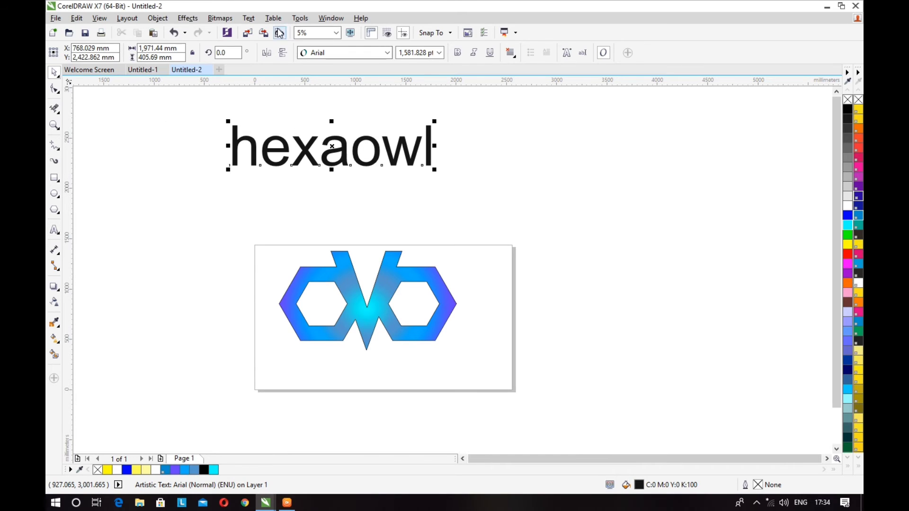
# Convert the "hexaowl" text to uppercase and place it below the logo, scaled down to about 692 pt.
pyautogui.click(242, 22)
pyautogui.click(284, 290)
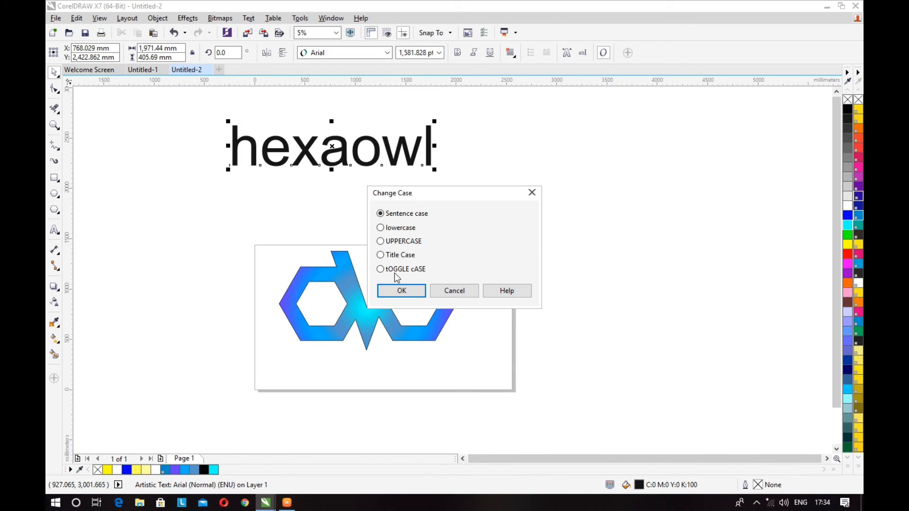
pyautogui.click(396, 290)
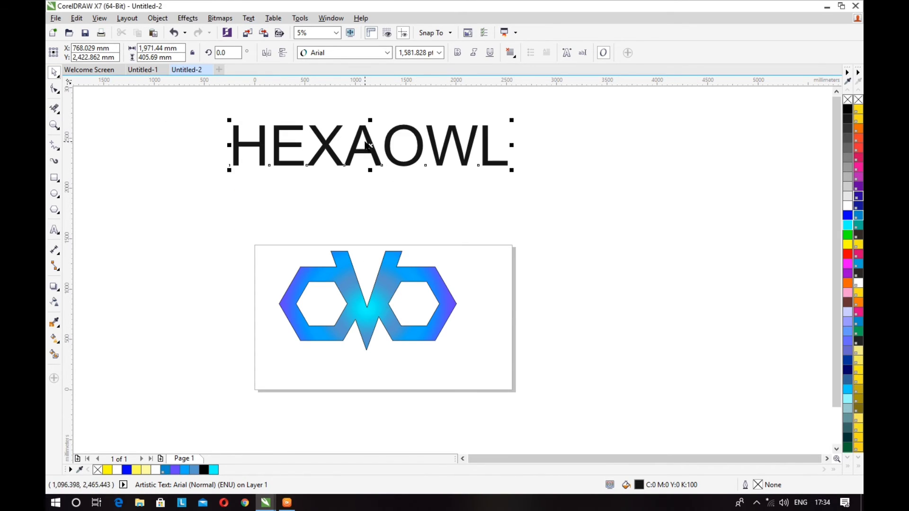
pyautogui.moveTo(368, 146); pyautogui.dragTo(389, 362)
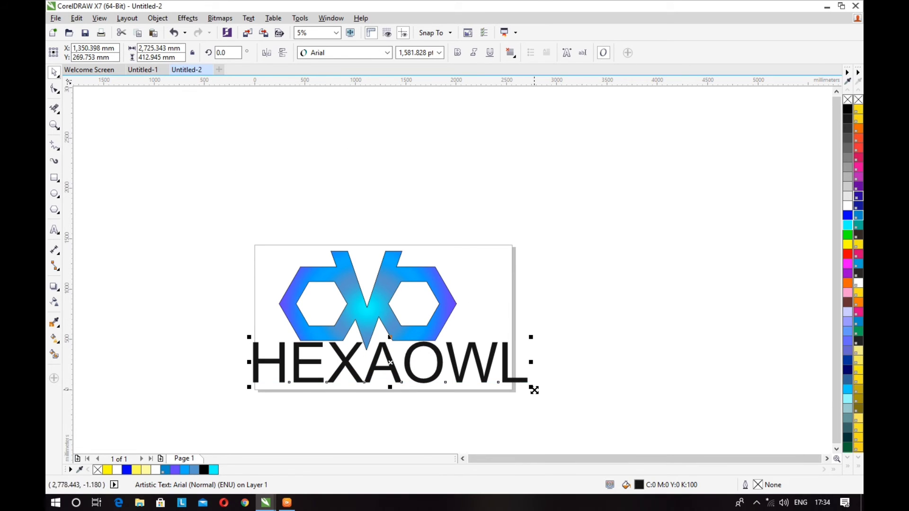
pyautogui.moveTo(532, 388); pyautogui.dragTo(504, 376)
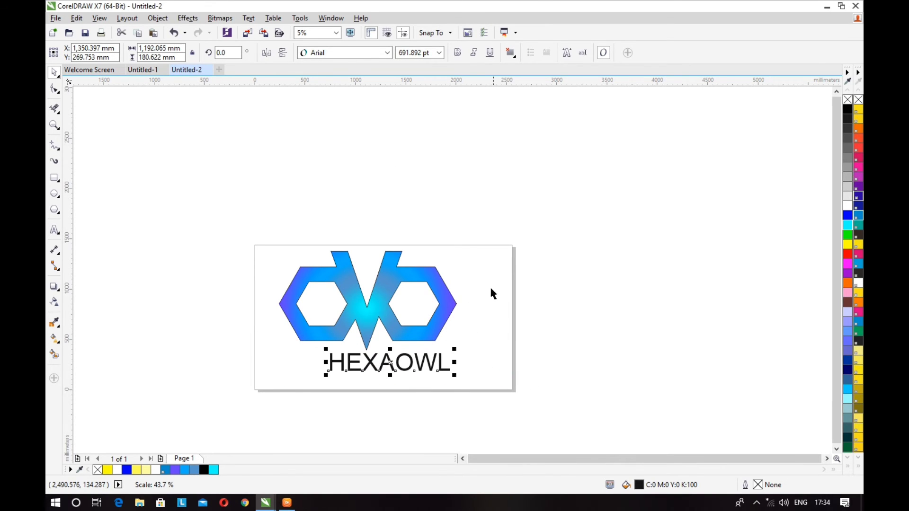
# Set the HEXAOWL text's font to Good Times Rg and centre the text beneath the V's tip.
pyautogui.click(344, 53)
pyautogui.moveTo(356, 99)
pyautogui.click(365, 82)
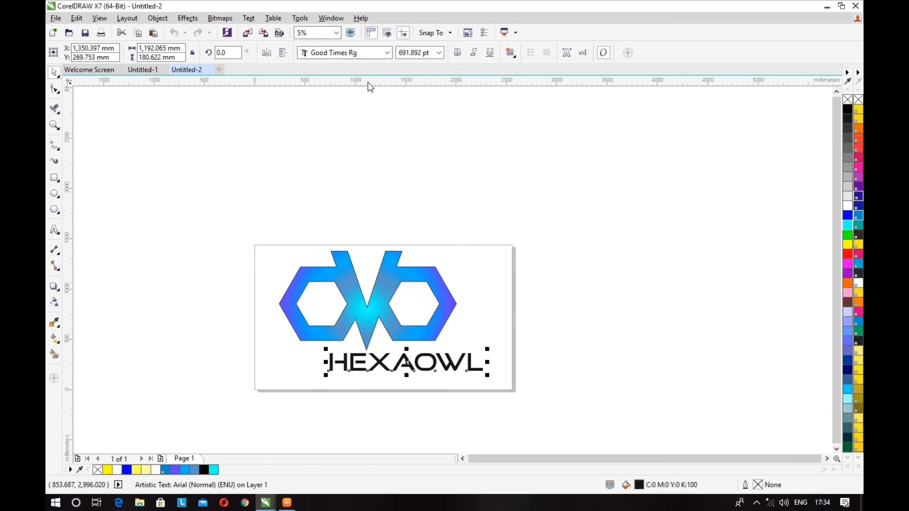
pyautogui.moveTo(408, 363); pyautogui.dragTo(367, 361)
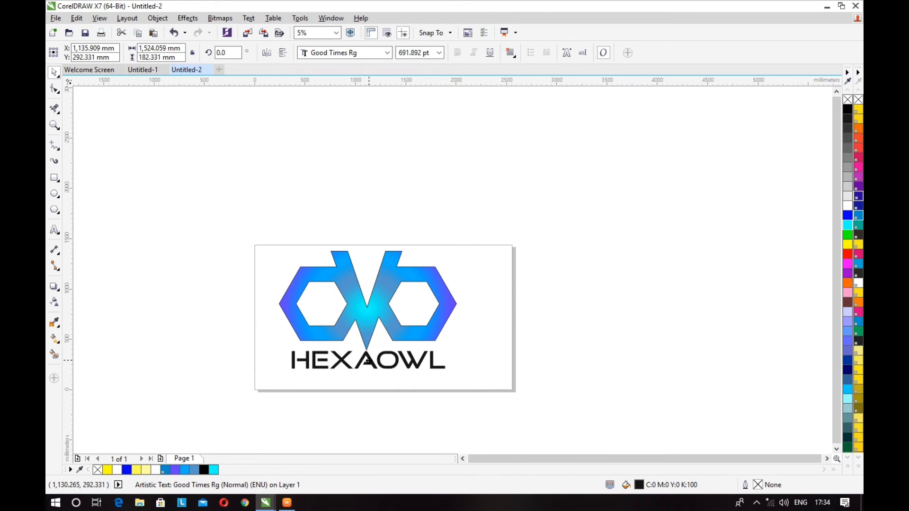
# Remove the outline from the hexagon logo.
pyautogui.click(127, 305)
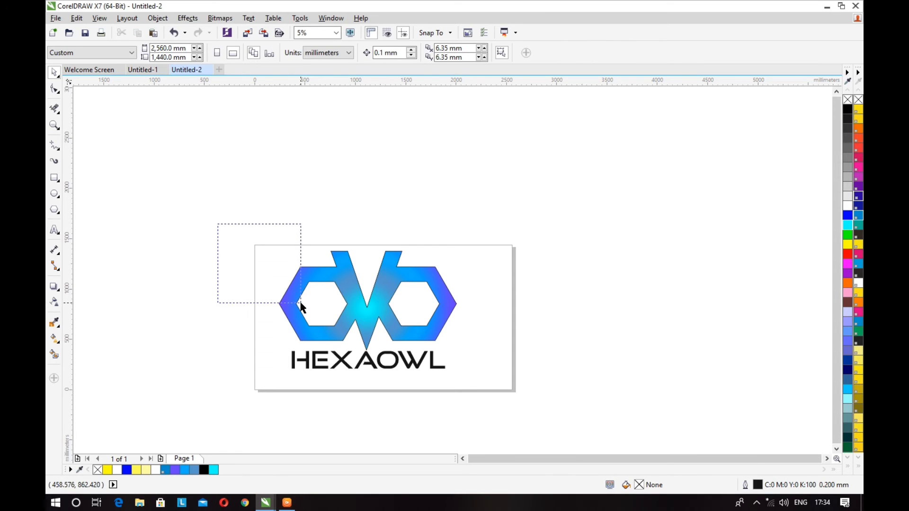
pyautogui.moveTo(301, 307); pyautogui.dragTo(494, 360)
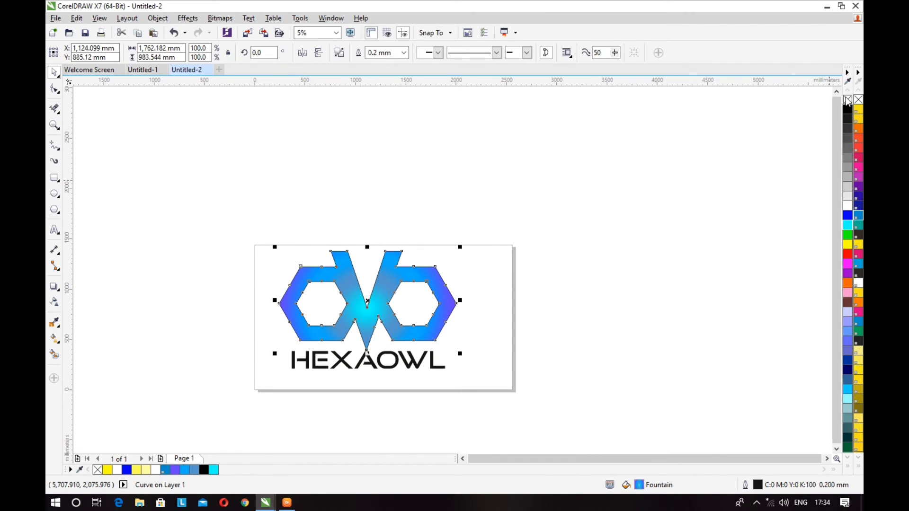
pyautogui.click(675, 213)
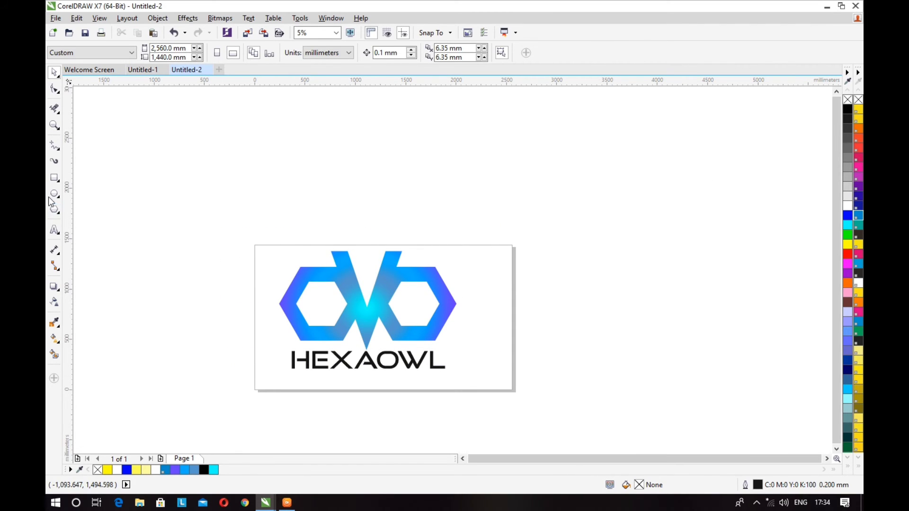
# Add a page-sized background rectangle with an elliptical fountain fill, enlarged to a roughly circular outline extending past the page's sides.
pyautogui.doubleClick(55, 178)
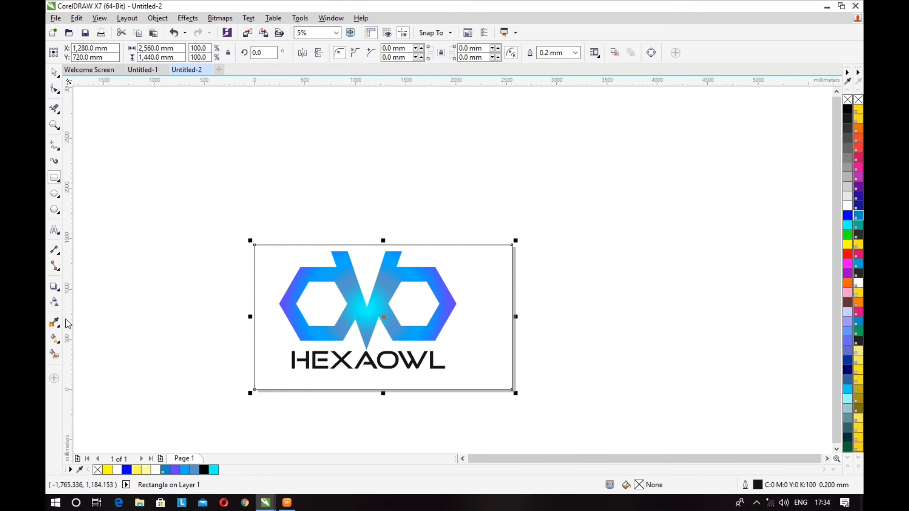
pyautogui.click(55, 338)
pyautogui.click(85, 53)
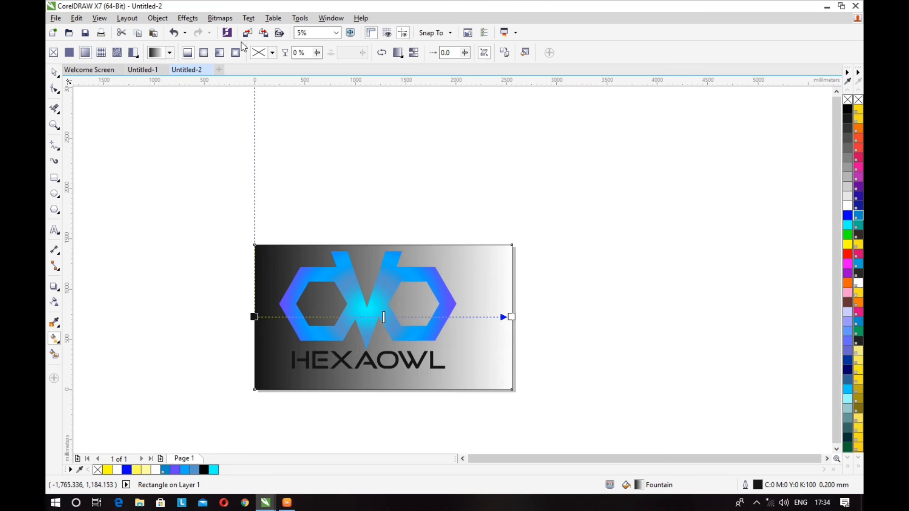
pyautogui.click(203, 52)
pyautogui.moveTo(384, 243); pyautogui.dragTo(386, 178)
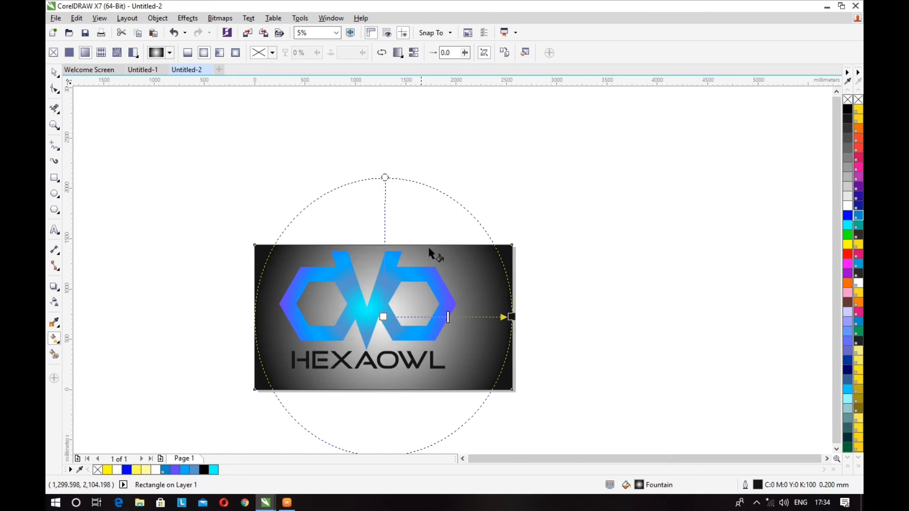
pyautogui.moveTo(512, 317); pyautogui.dragTo(540, 317)
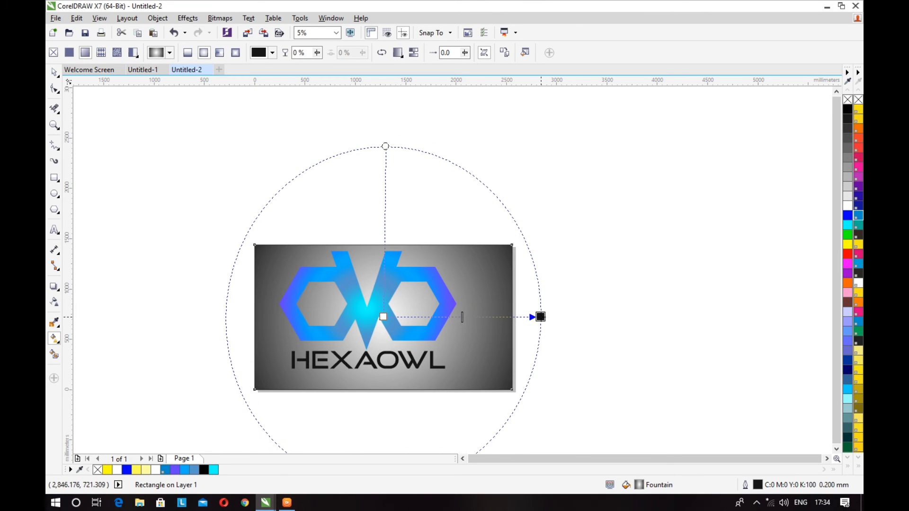
# Change the background fountain fill's white centre node to a light blue.
pyautogui.click(383, 317)
pyautogui.click(363, 334)
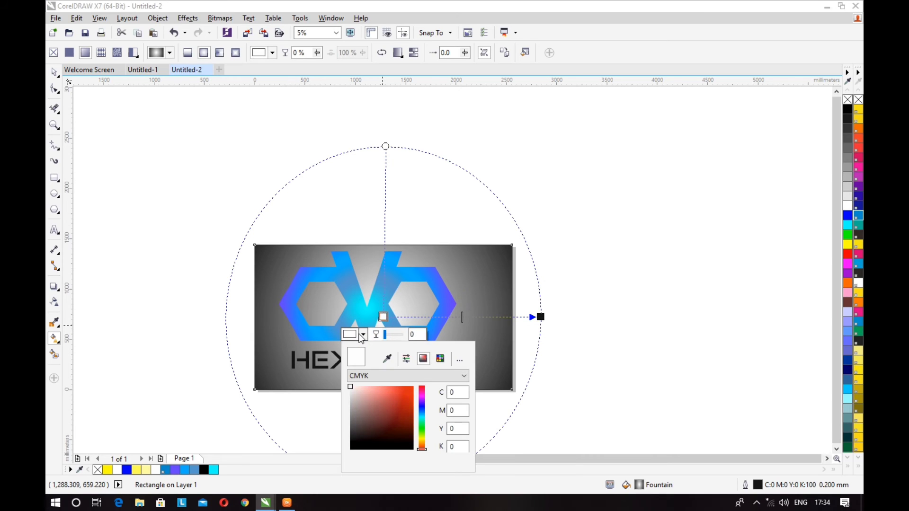
pyautogui.click(356, 395)
pyautogui.click(423, 419)
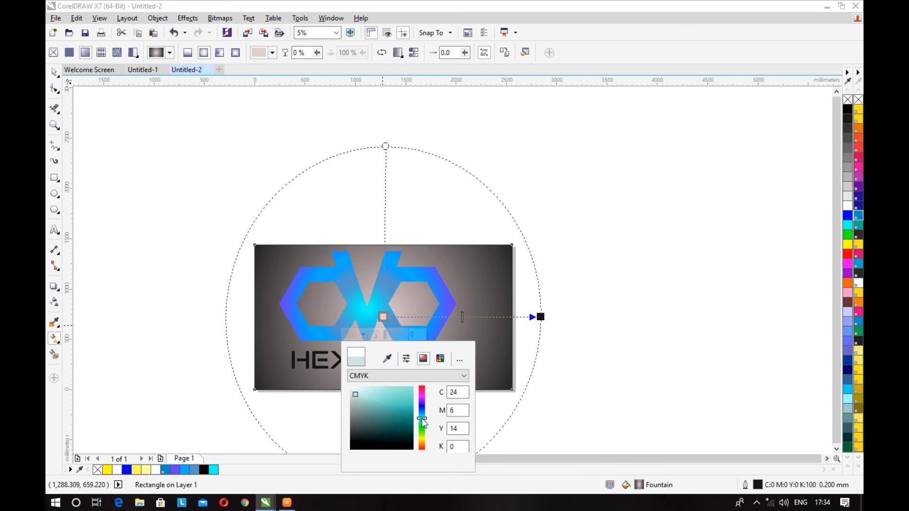
pyautogui.moveTo(423, 411); pyautogui.dragTo(424, 414)
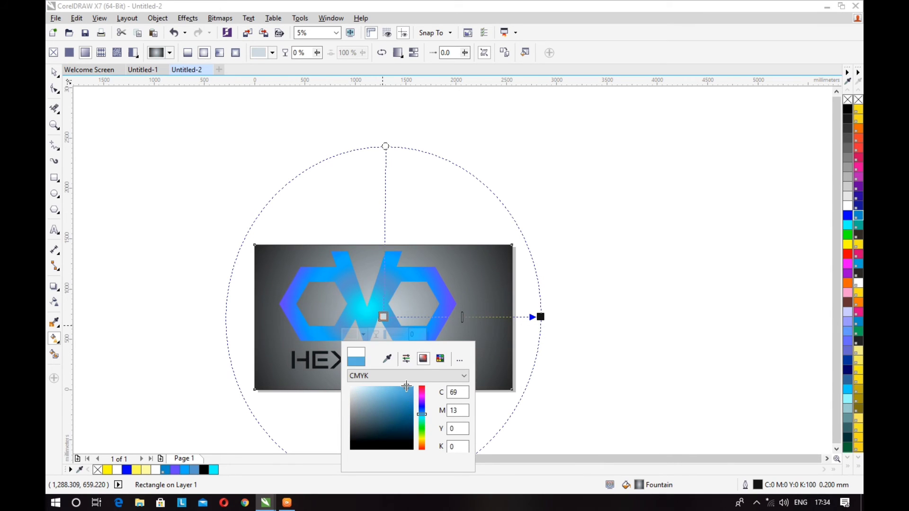
pyautogui.click(407, 387)
pyautogui.click(410, 396)
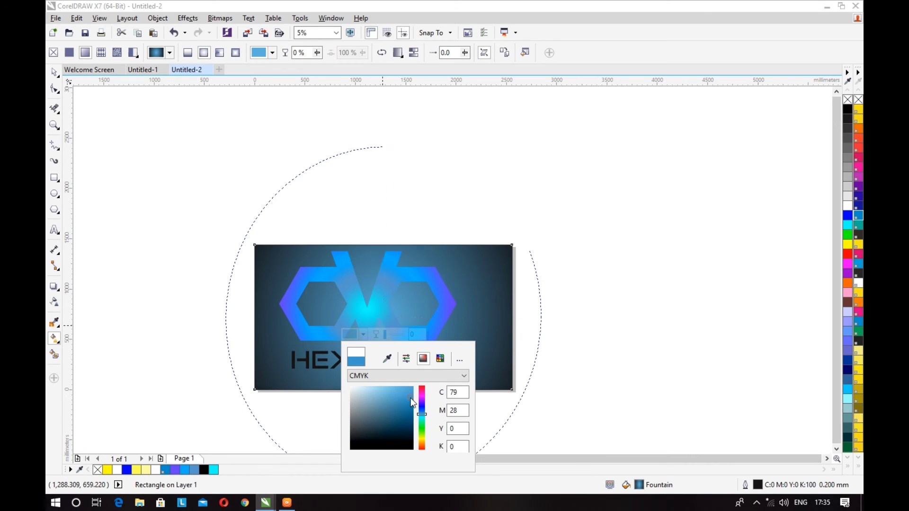
pyautogui.click(377, 389)
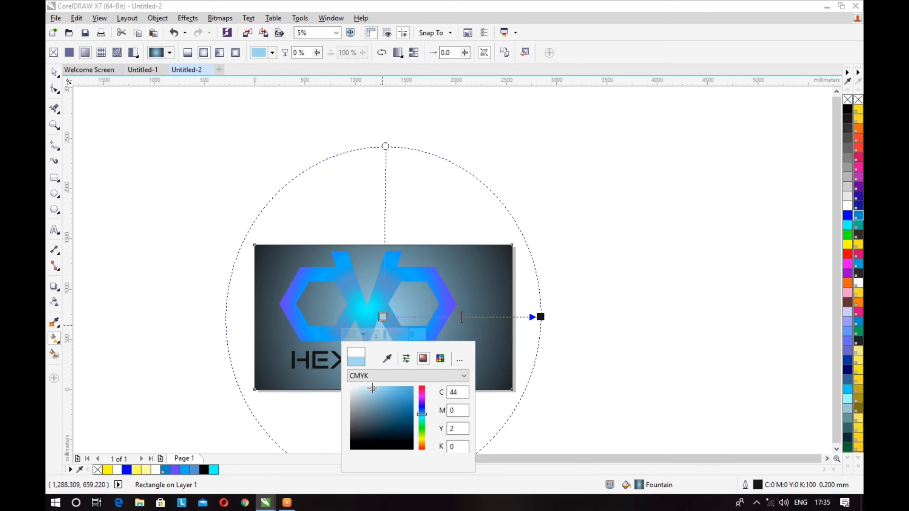
pyautogui.click(371, 389)
# Enlarge the background's radial fill far beyond the page and set its centre node to a pale cyan.
pyautogui.click(541, 317)
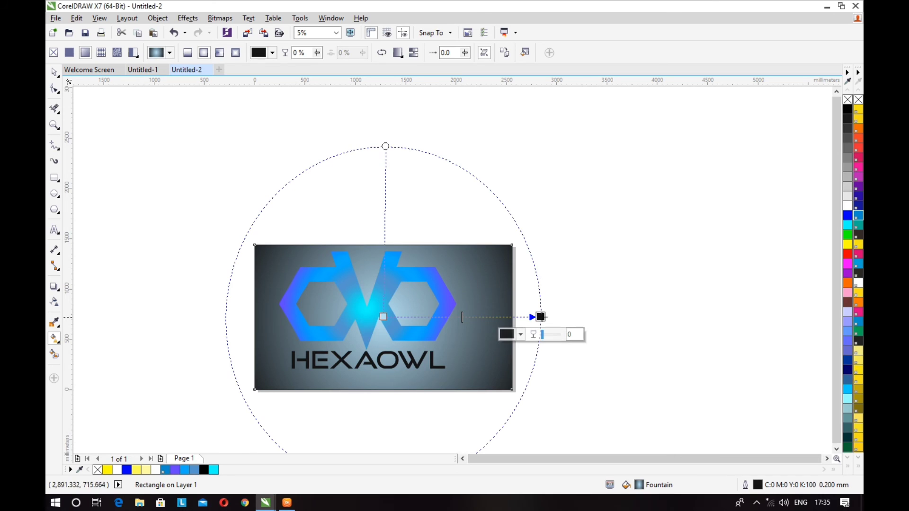
pyautogui.moveTo(541, 316); pyautogui.dragTo(652, 316)
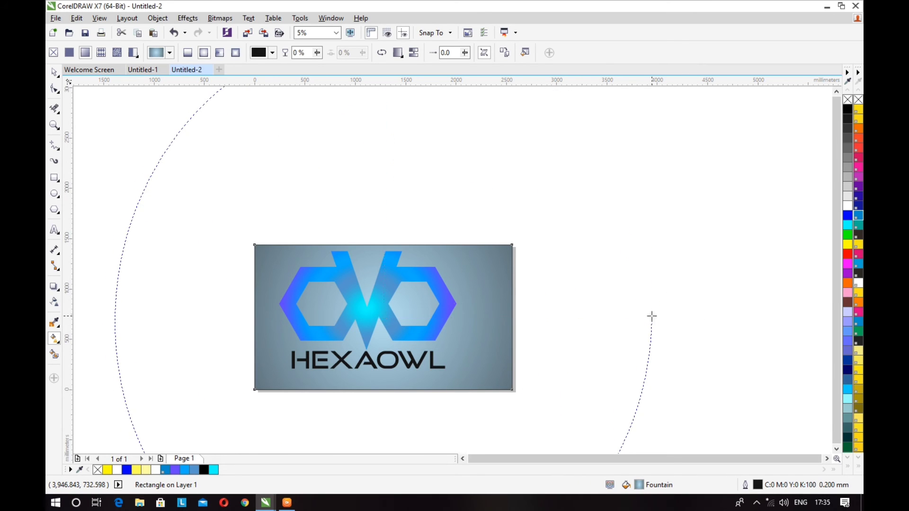
pyautogui.click(382, 316)
pyautogui.click(362, 334)
pyautogui.click(355, 393)
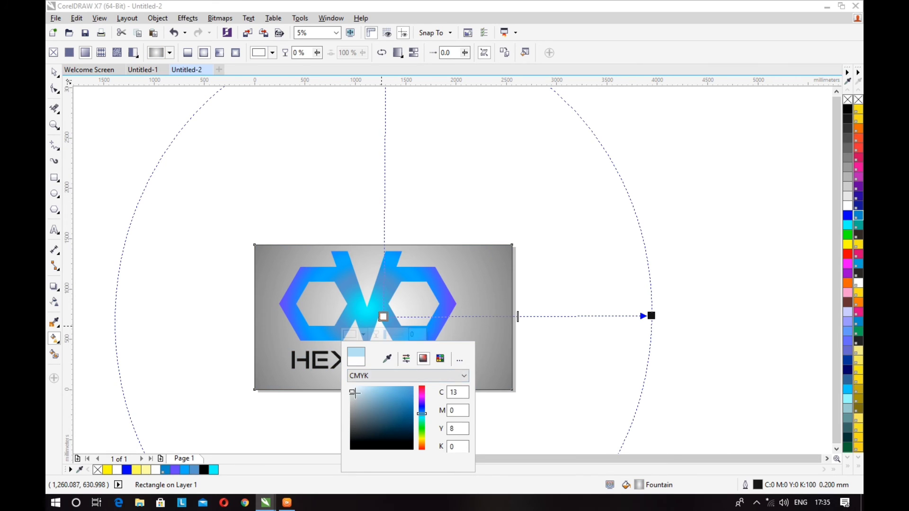
pyautogui.moveTo(355, 393)
pyautogui.mouseDown()
pyautogui.moveTo(363, 404)
pyautogui.moveTo(374, 387)
pyautogui.mouseUp()
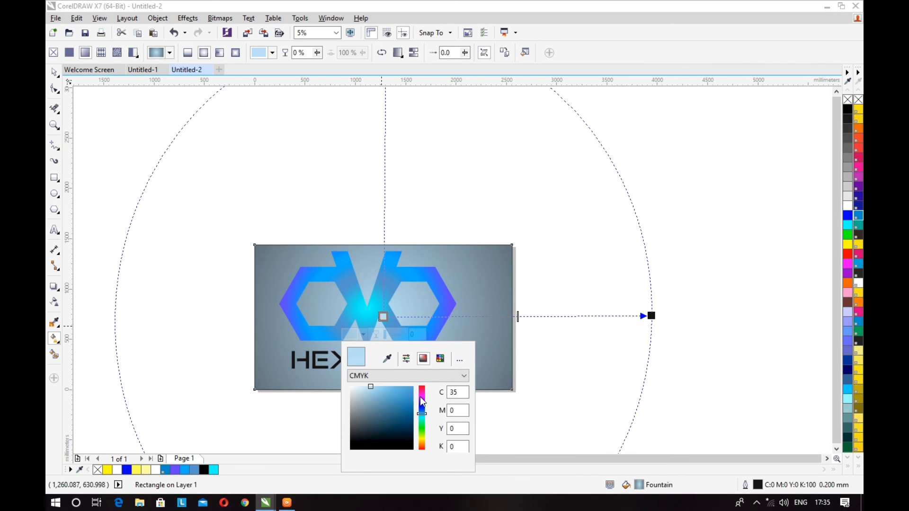
pyautogui.moveTo(422, 402)
pyautogui.mouseDown()
pyautogui.moveTo(421, 383)
pyautogui.moveTo(426, 428)
pyautogui.moveTo(424, 407)
pyautogui.moveTo(423, 417)
pyautogui.mouseUp()
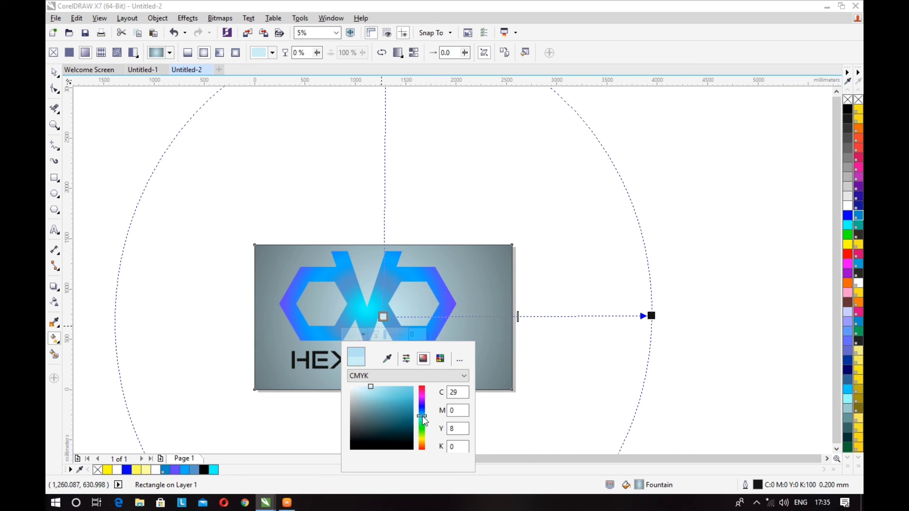
# Recolour the HEXAOWL text white and leave it deselected.
pyautogui.click(51, 73)
pyautogui.click(209, 267)
pyautogui.click(341, 364)
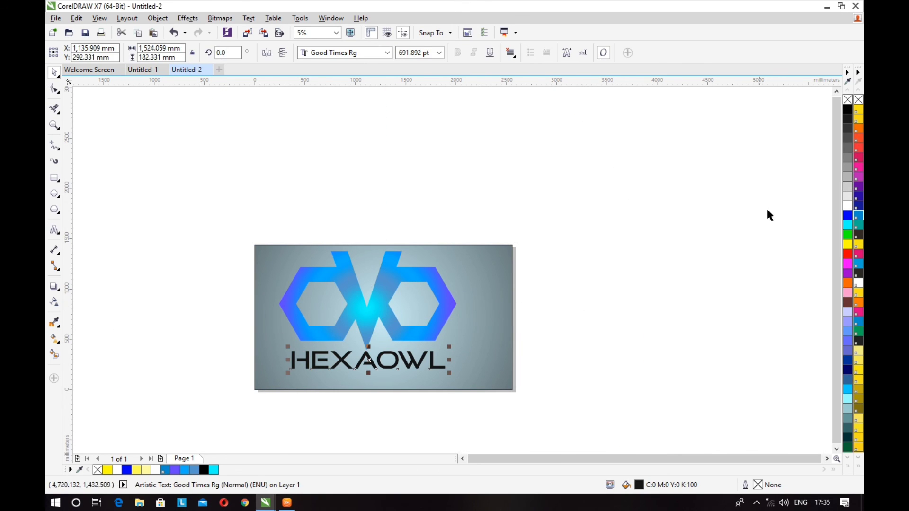
pyautogui.click(845, 209)
pyautogui.click(386, 221)
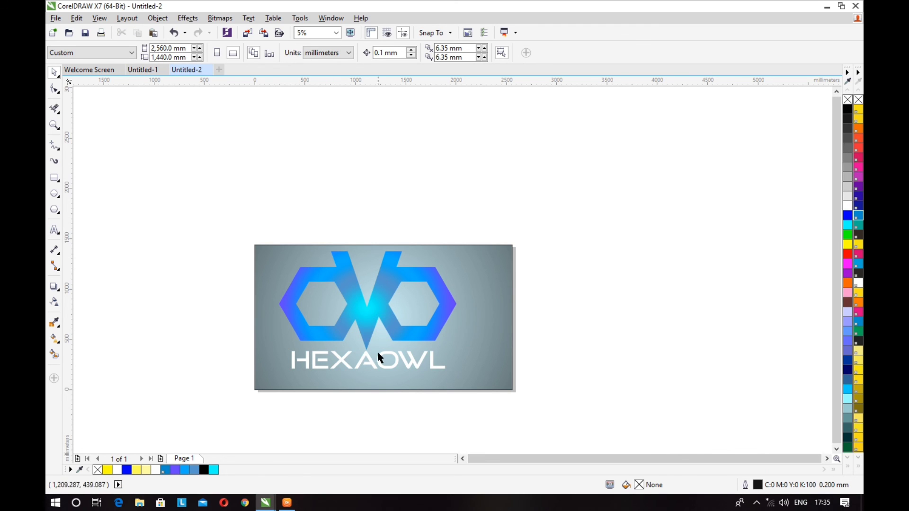
# Group the logo with the HEXAOWL text, leaving out the background rectangle.
pyautogui.scroll(5, 380, 359)
pyautogui.scroll(-8, 126, 225)
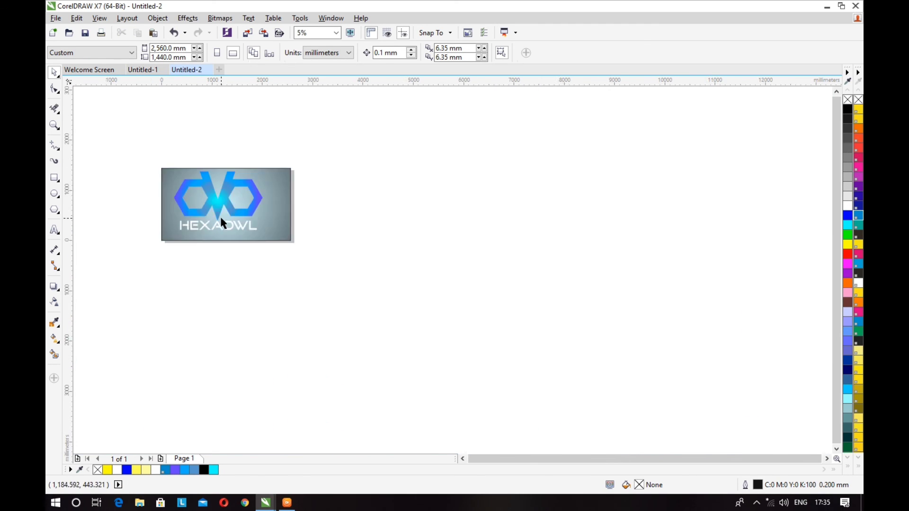
pyautogui.press('F3')
pyautogui.moveTo(193, 180); pyautogui.dragTo(365, 260)
pyautogui.hotkey('ctrl', 'g')
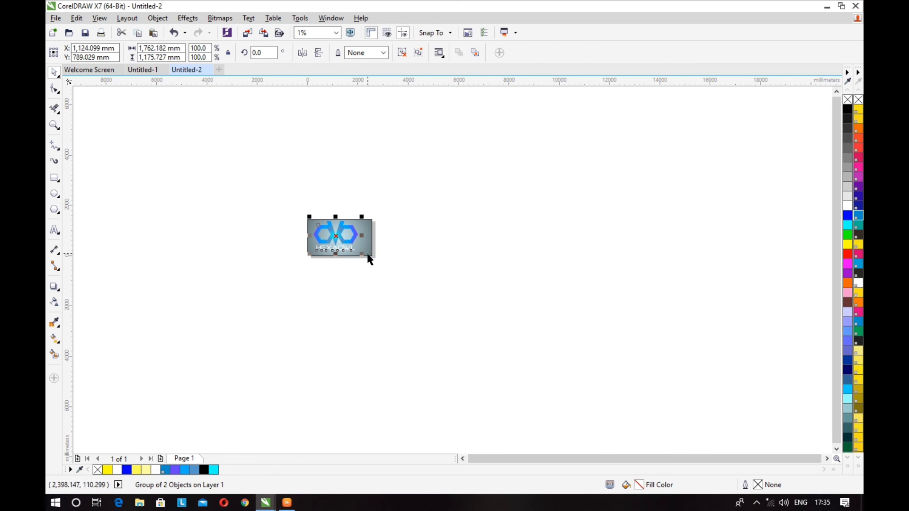
pyautogui.press('F5')
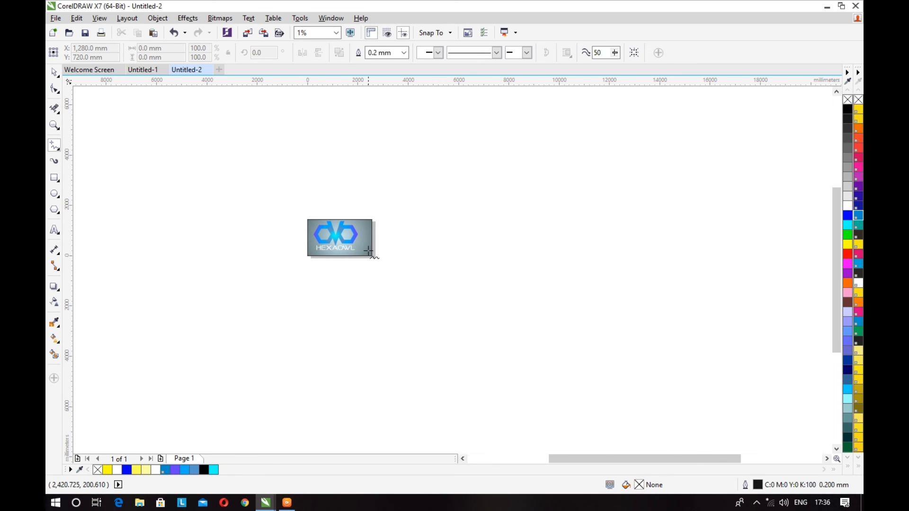
pyautogui.press('F4')
pyautogui.scroll(-3, 430, 259)
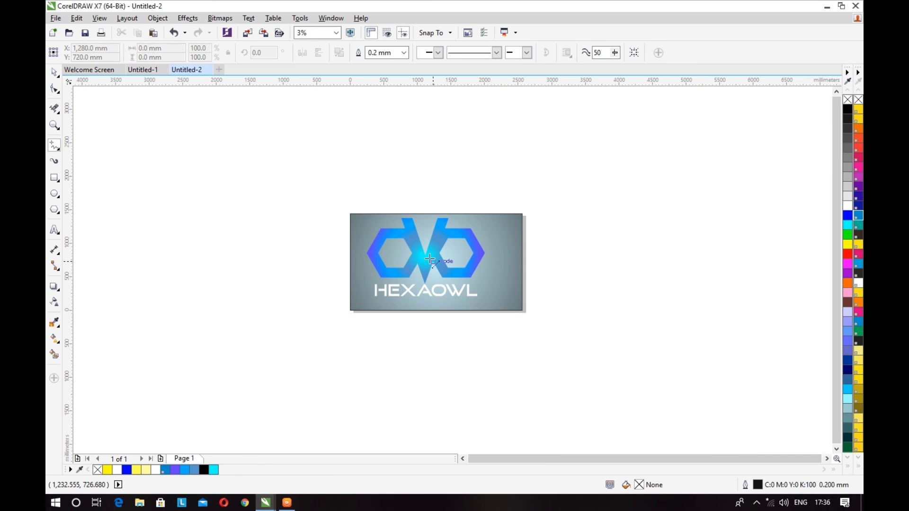
pyautogui.click(430, 260)
pyautogui.click(75, 87)
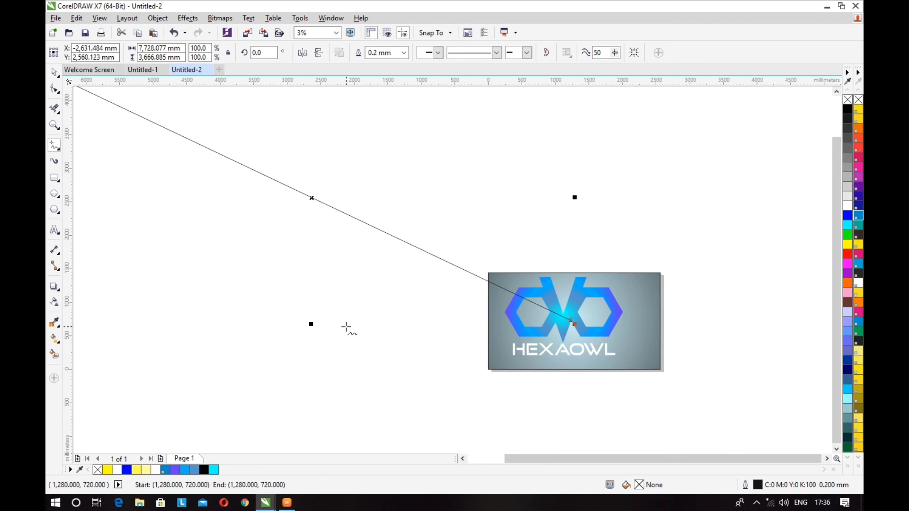
pyautogui.hotkey('ctrl', 'z')
# Scale the logo group to about 1,454 by 970 mm and centre it on the background, leaving it deselected.
pyautogui.click(55, 74)
pyautogui.click(530, 303)
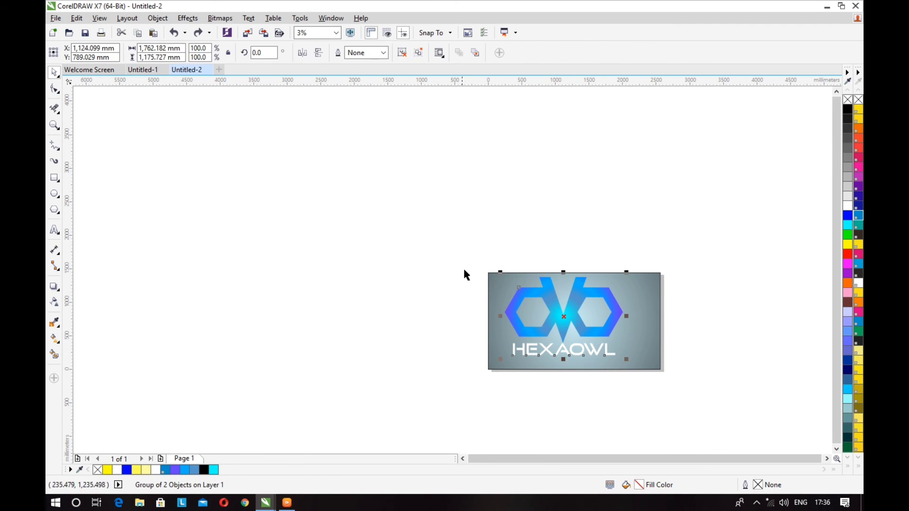
pyautogui.hotkey('shift', 'F2')
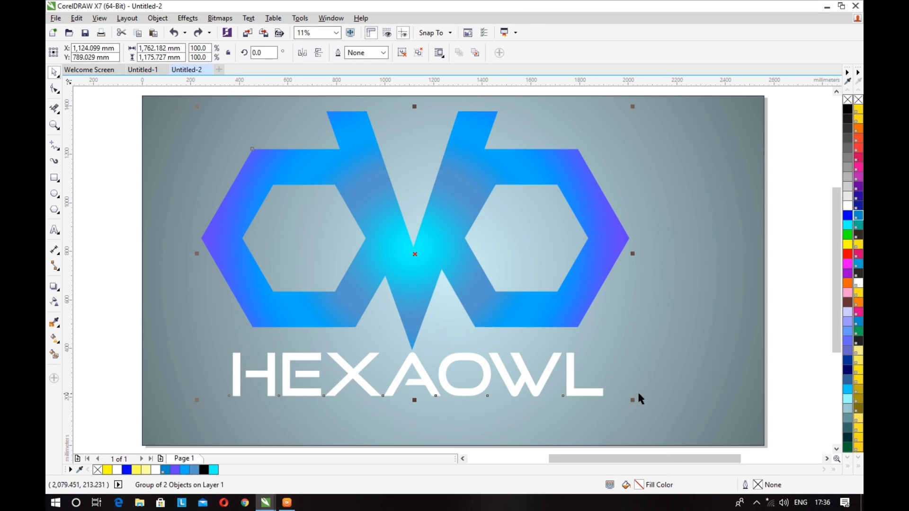
pyautogui.moveTo(633, 401); pyautogui.dragTo(520, 326)
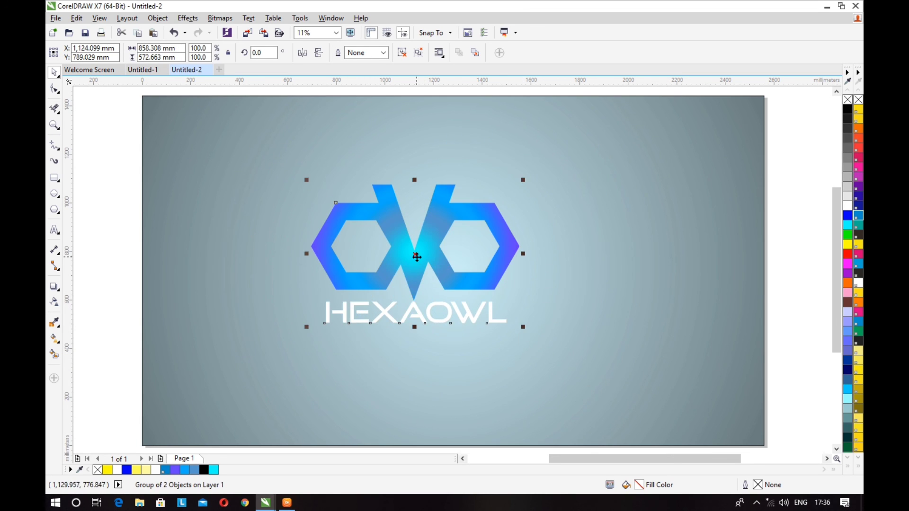
pyautogui.moveTo(415, 254); pyautogui.dragTo(456, 276)
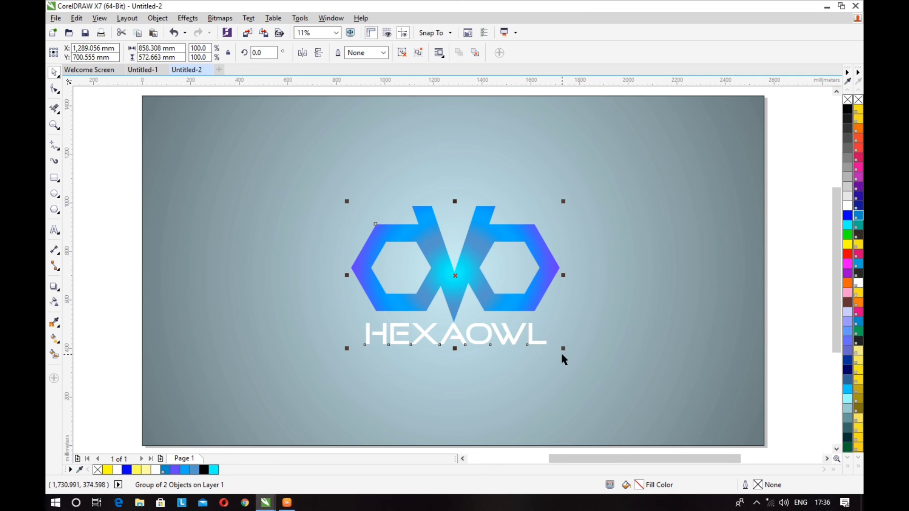
pyautogui.moveTo(562, 355); pyautogui.dragTo(606, 392)
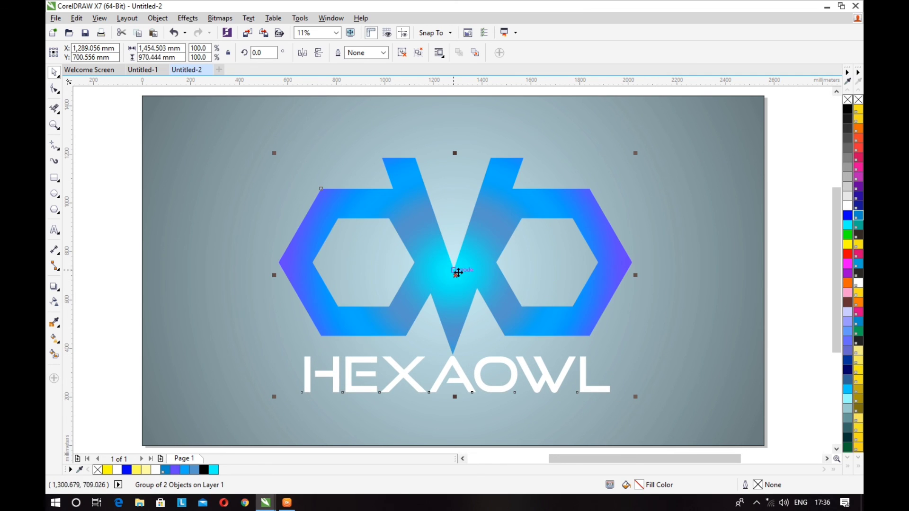
pyautogui.moveTo(456, 280); pyautogui.dragTo(454, 272)
pyautogui.scroll(-3, 455, 272)
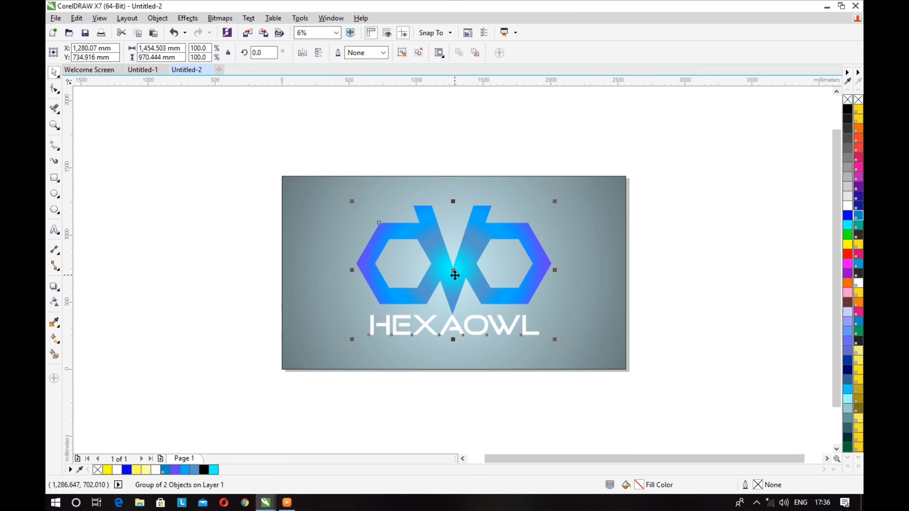
pyautogui.click(175, 275)
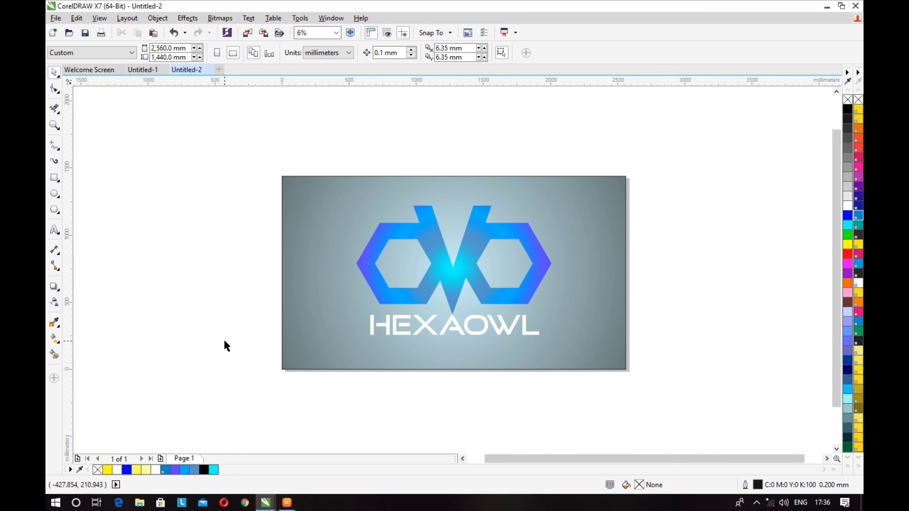
# Check the complete logo artwork in a full-screen preview.
pyautogui.press('F4')
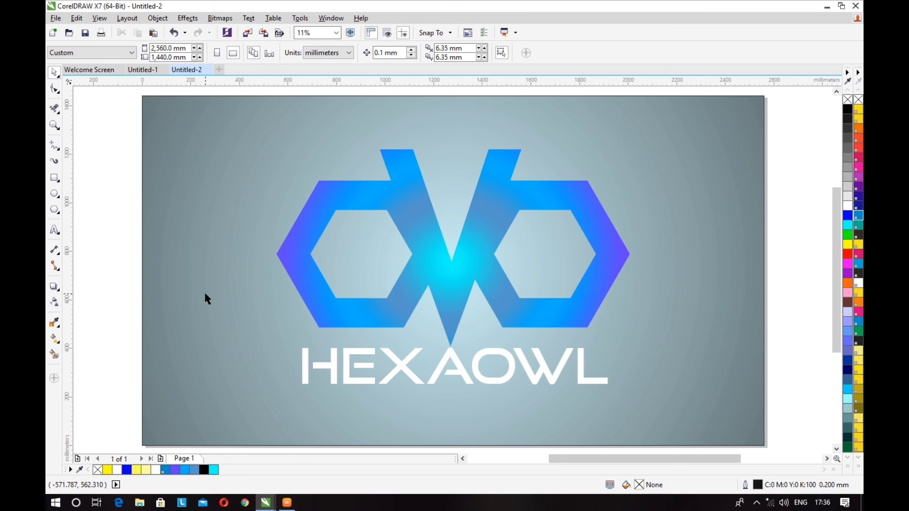
pyautogui.press('F9')
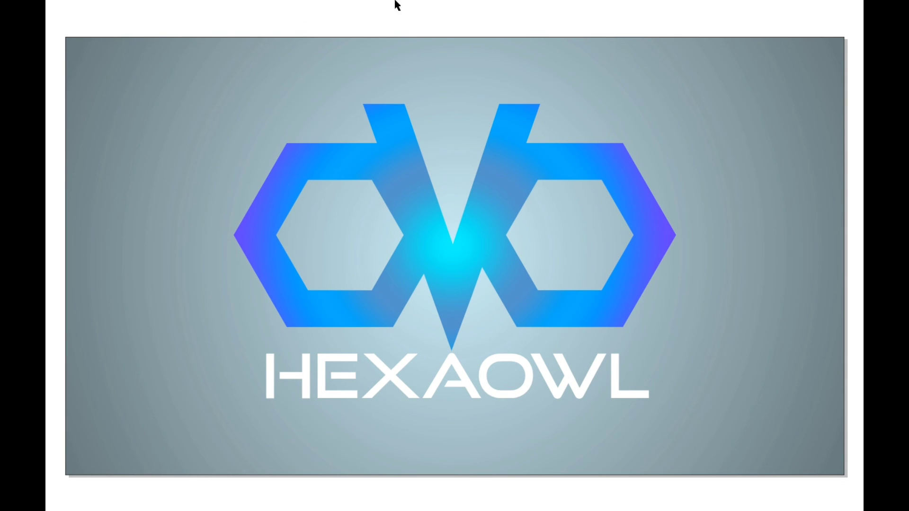
pyautogui.press('F9')
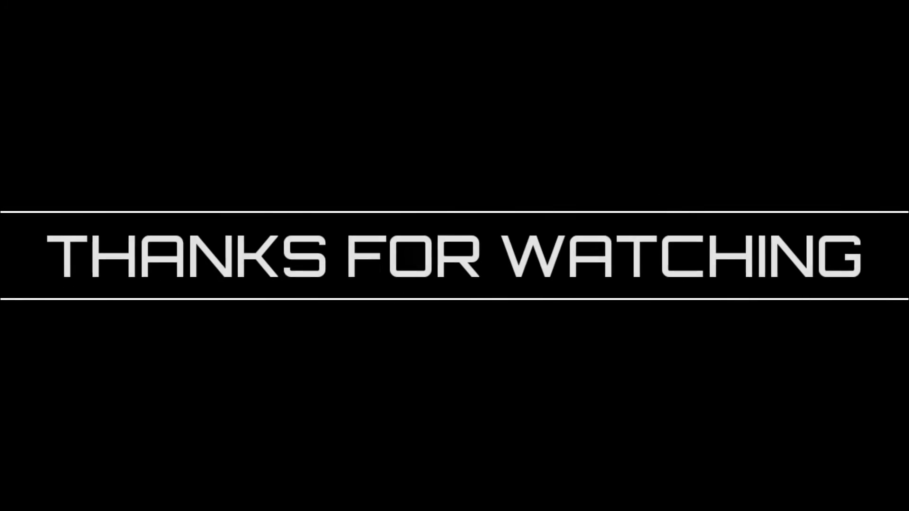